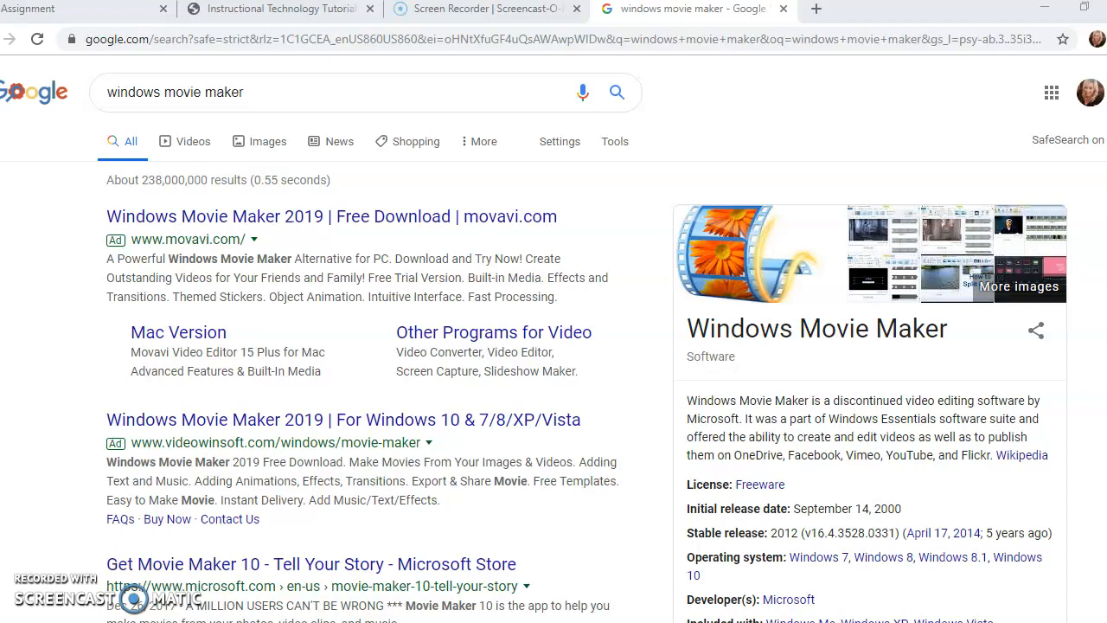
pyautogui.scroll(-3, 553, 346)
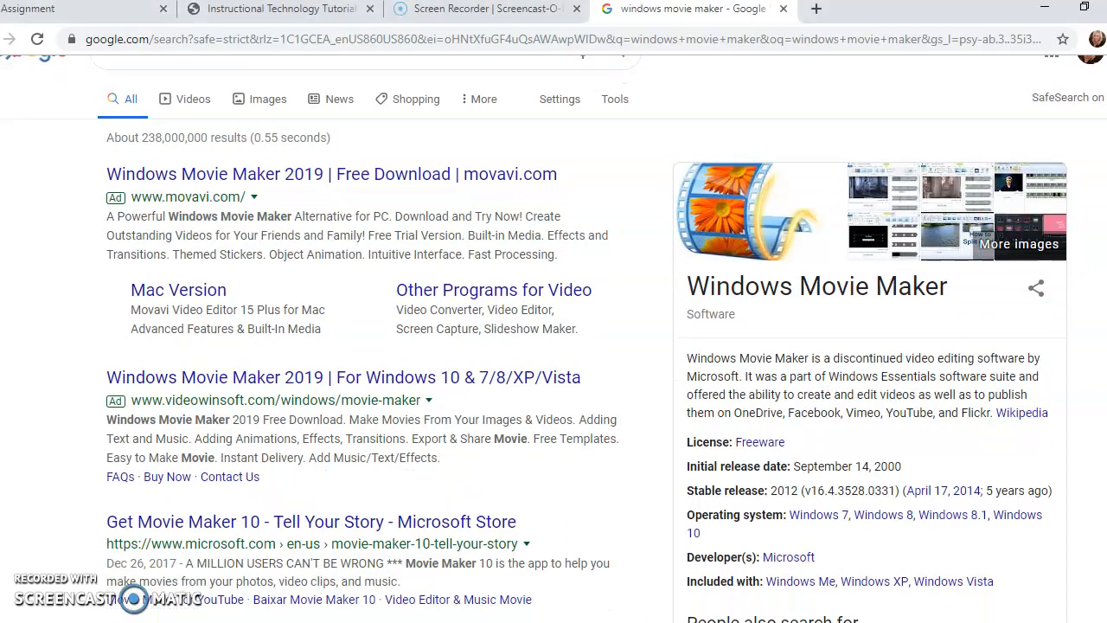
pyautogui.scroll(2, 554, 346)
pyautogui.scroll(1, 587, 111)
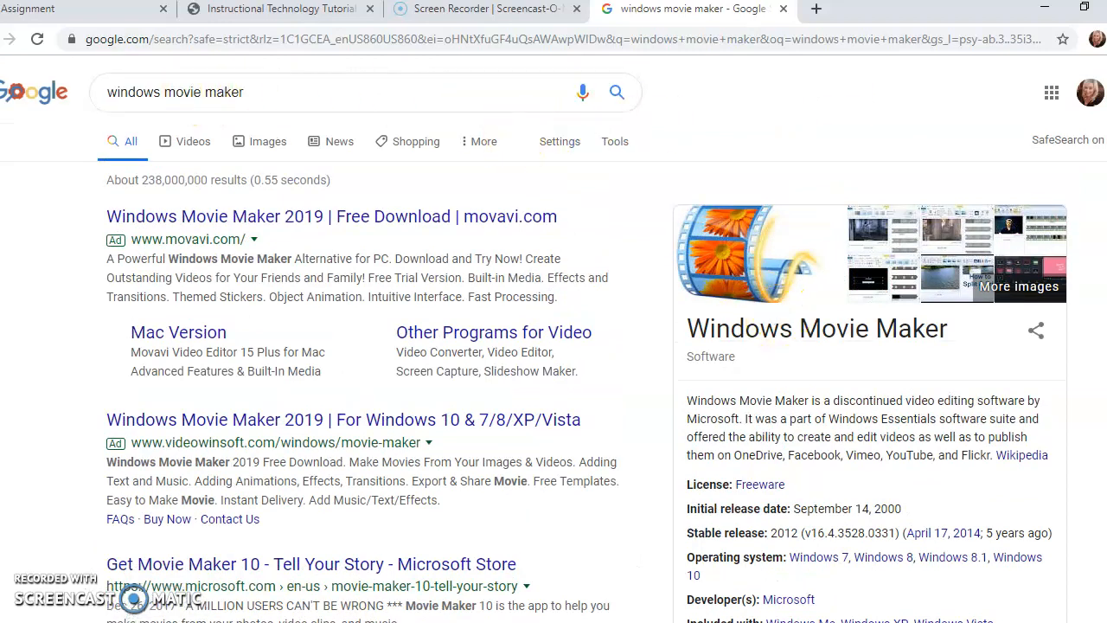
pyautogui.scroll(-2, 1068, 221)
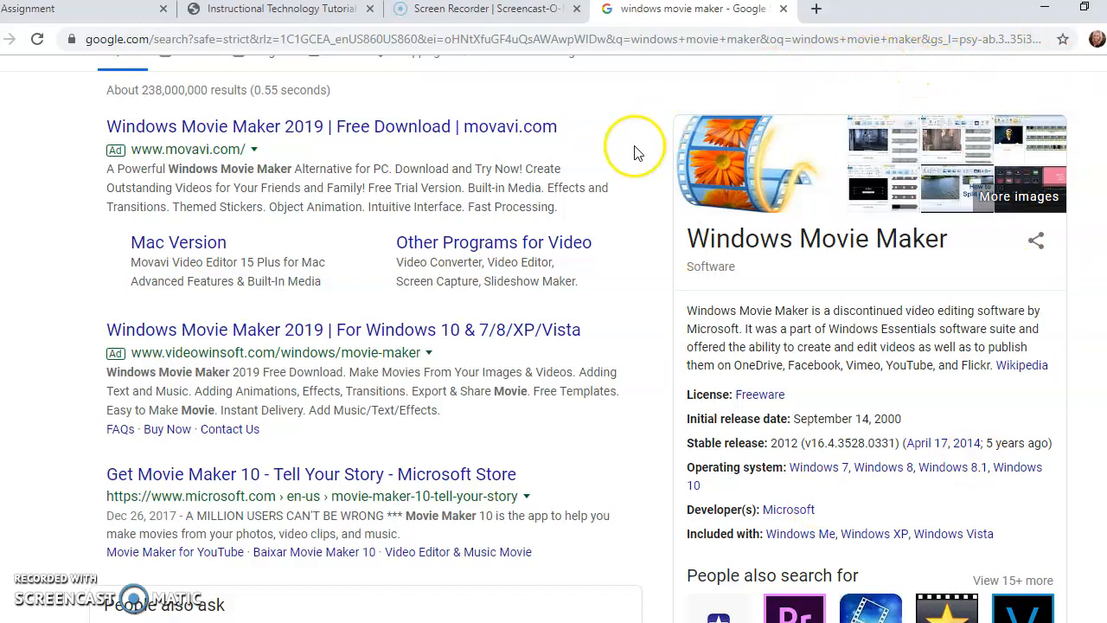
pyautogui.scroll(1, 1048, 149)
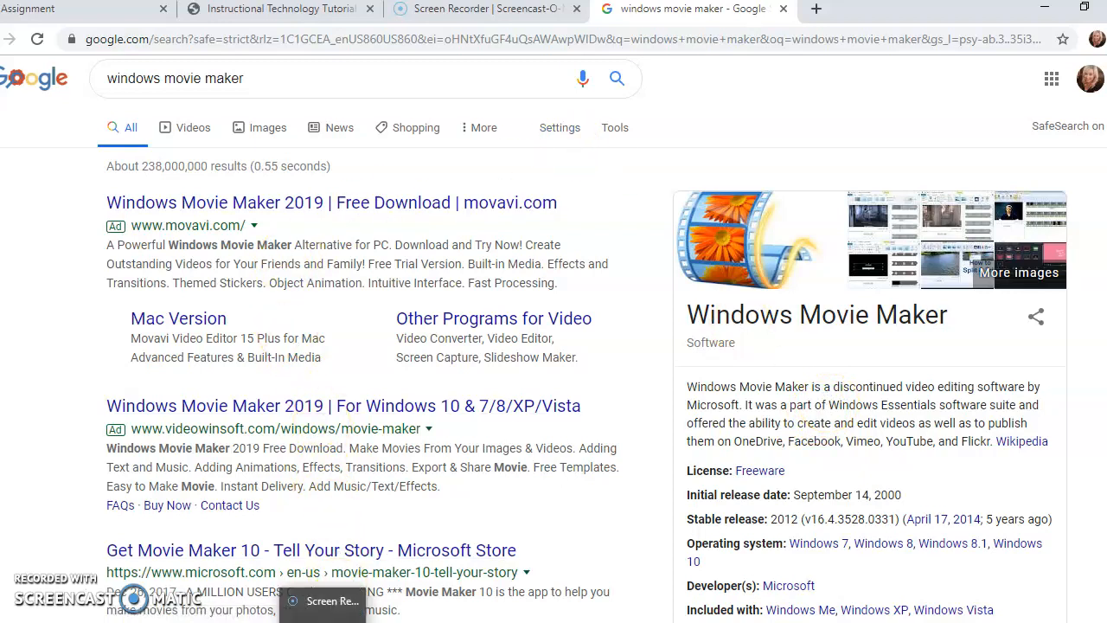
# Step: Switch to the Photos app, show its video projects and maximize the window
pyautogui.click(298, 619)
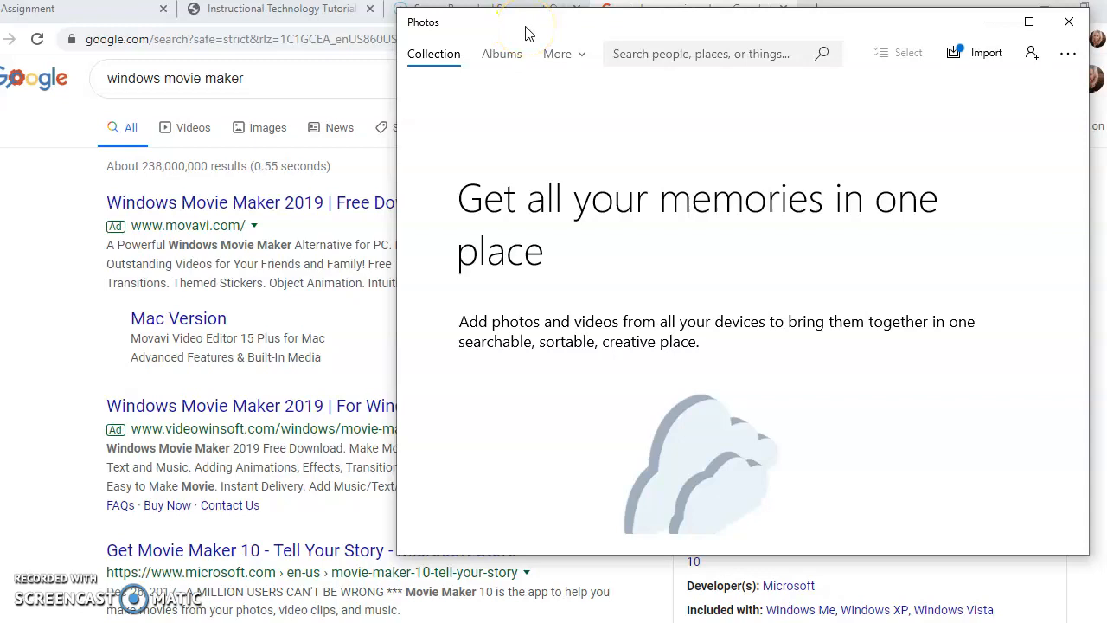
pyautogui.moveTo(529, 33); pyautogui.dragTo(506, 40)
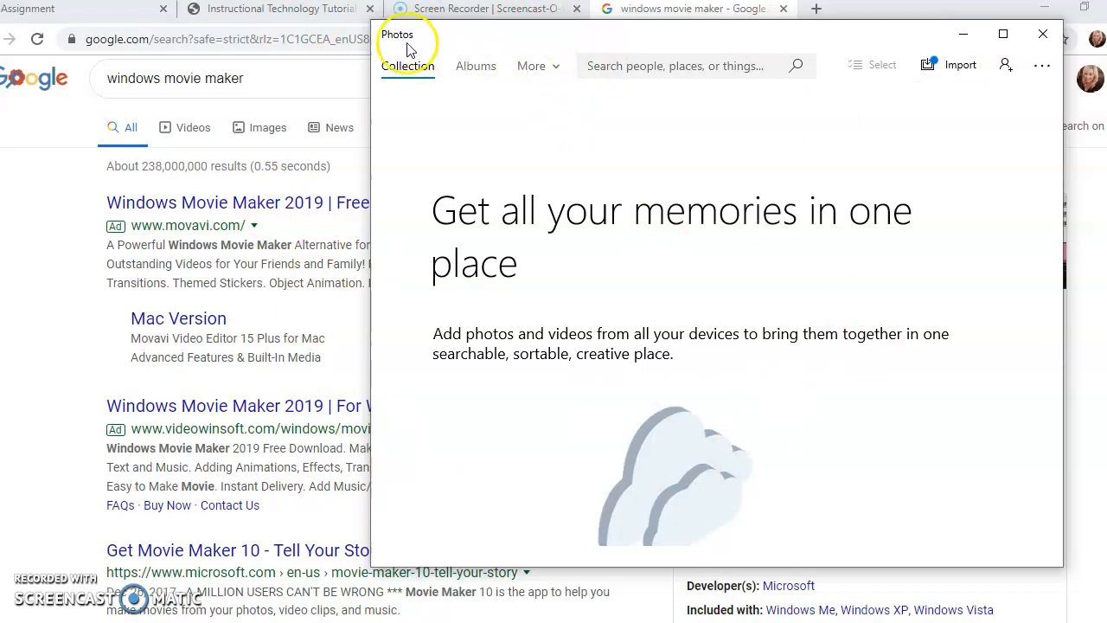
pyautogui.click(556, 78)
pyautogui.click(536, 199)
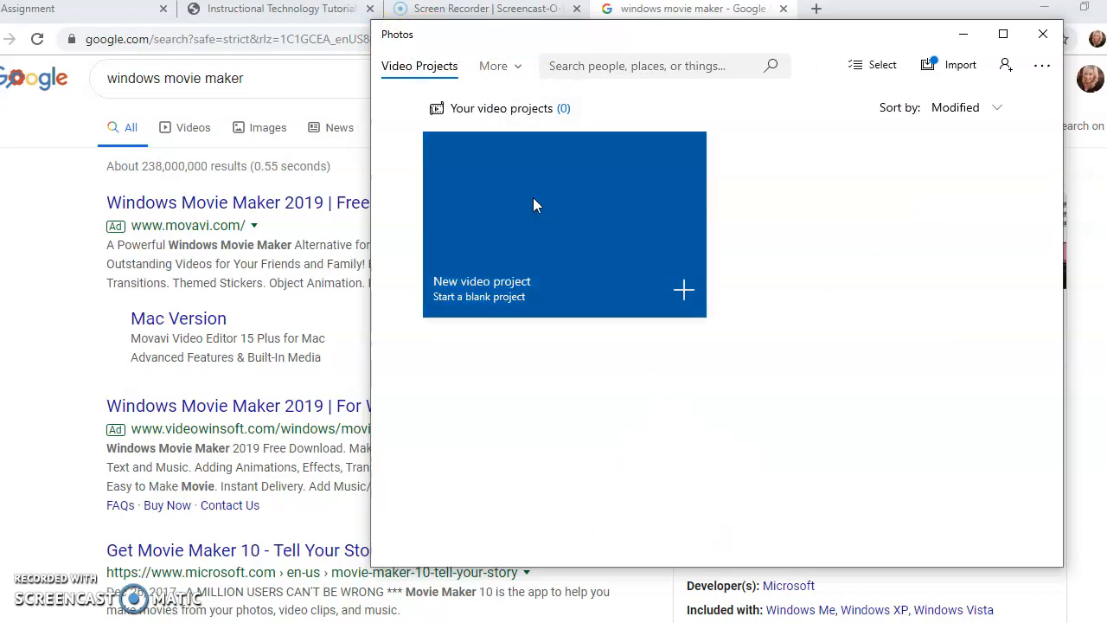
pyautogui.click(1003, 34)
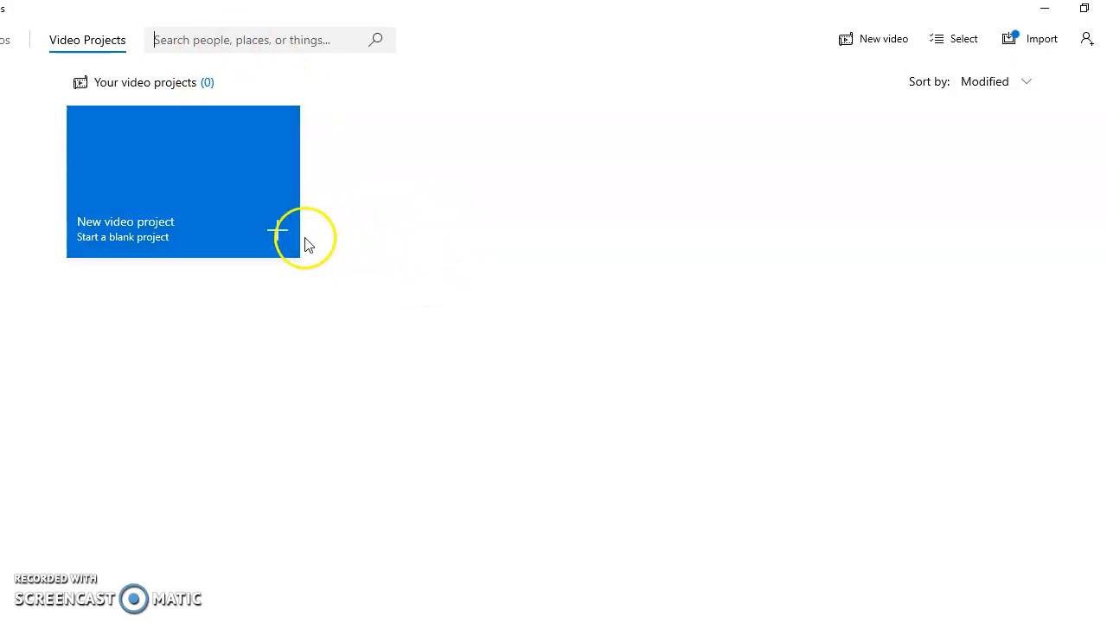
# Step: Create a blank video project named Shirley Jackson "The Lottery"
pyautogui.click(265, 231)
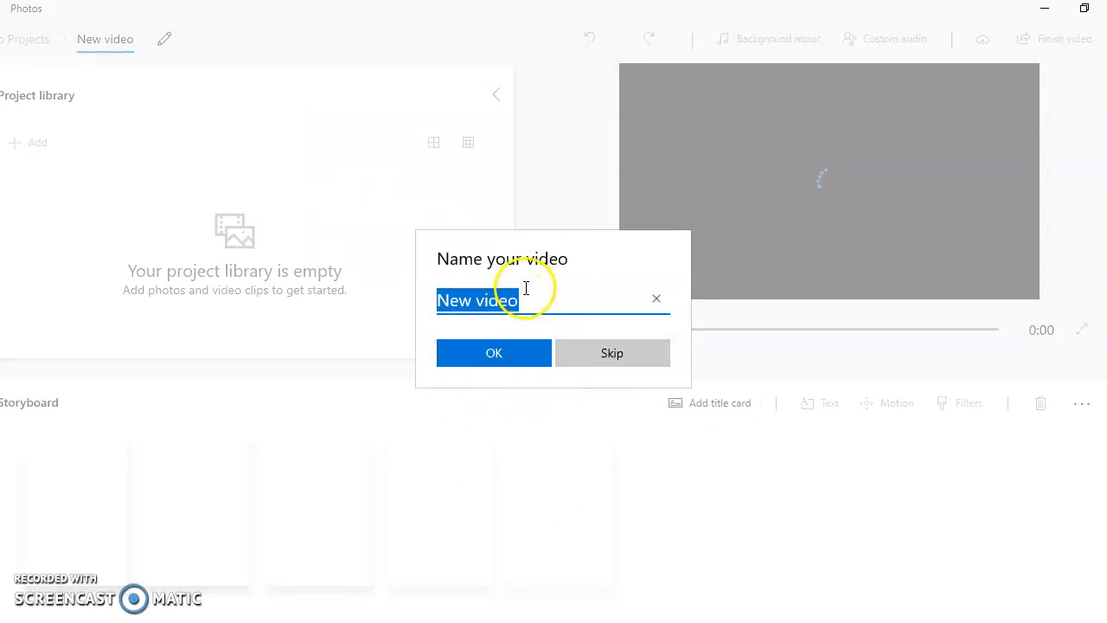
pyautogui.write('S')
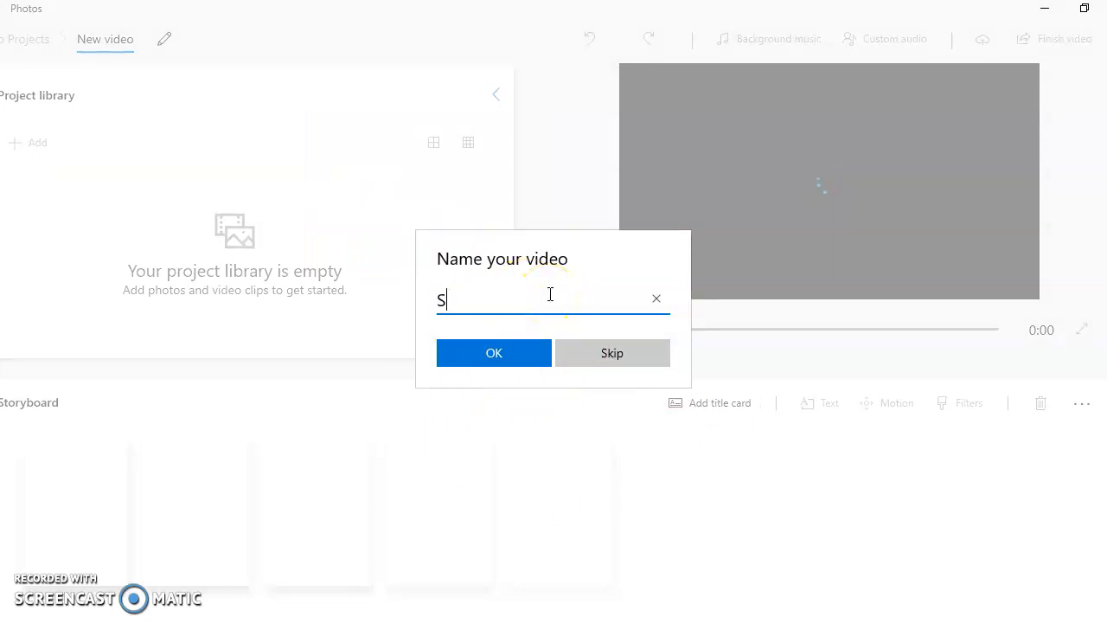
pyautogui.write('hirley Jackson "The ')
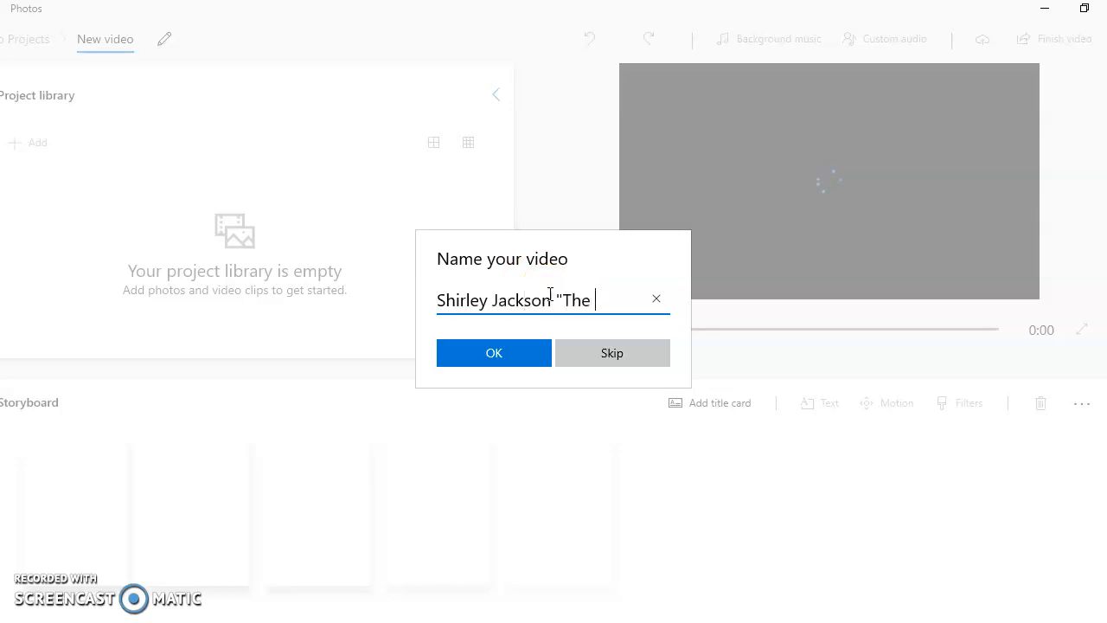
pyautogui.write('Lottery')
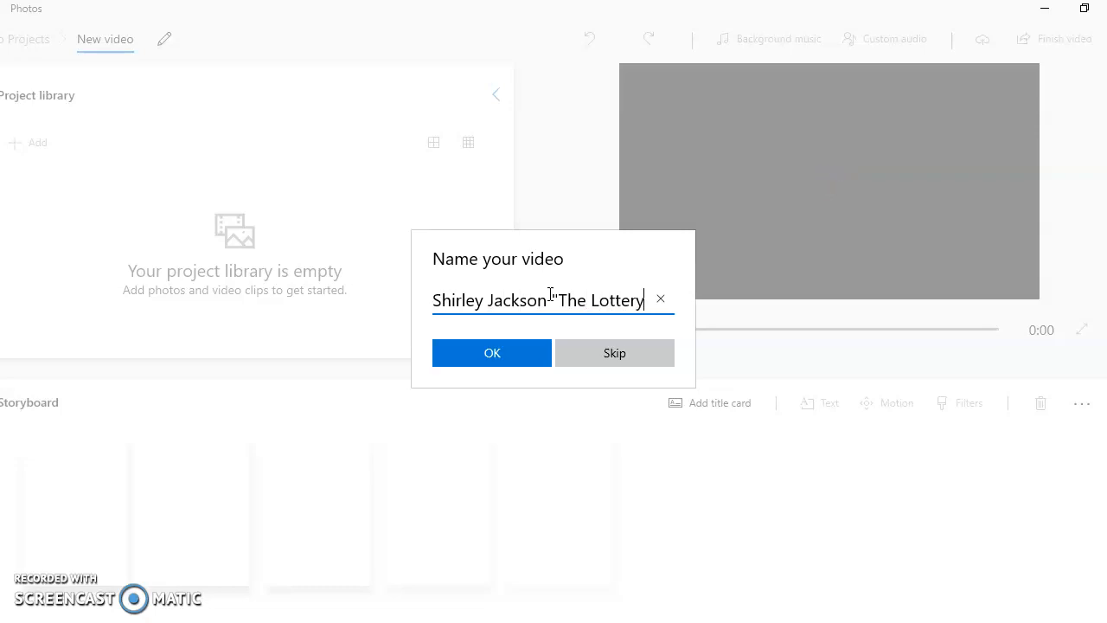
pyautogui.write('"')
pyautogui.click(506, 359)
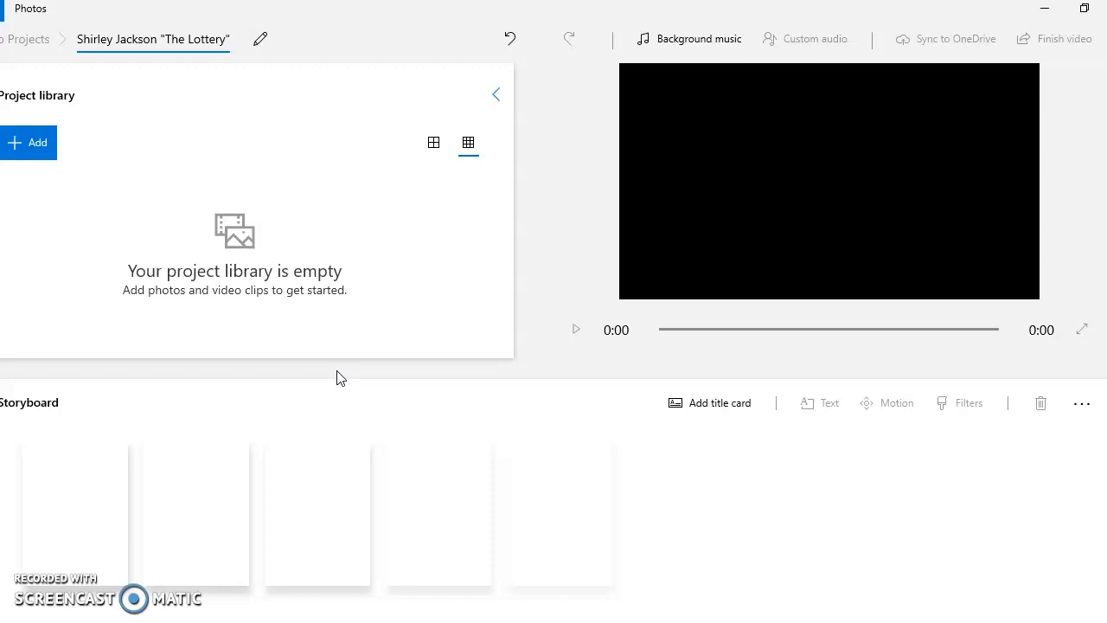
pyautogui.click(262, 41)
pyautogui.click(523, 353)
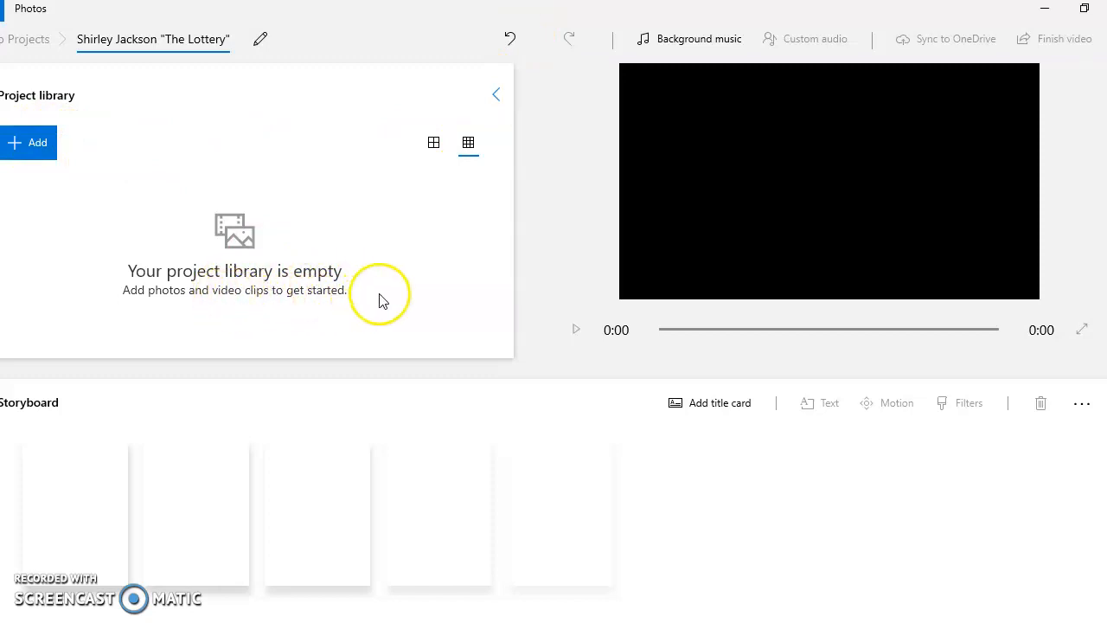
# Step: Import the Dalmatian photo from this PC's Desktop into the project library and place it in the first storyboard slot
pyautogui.click(23, 154)
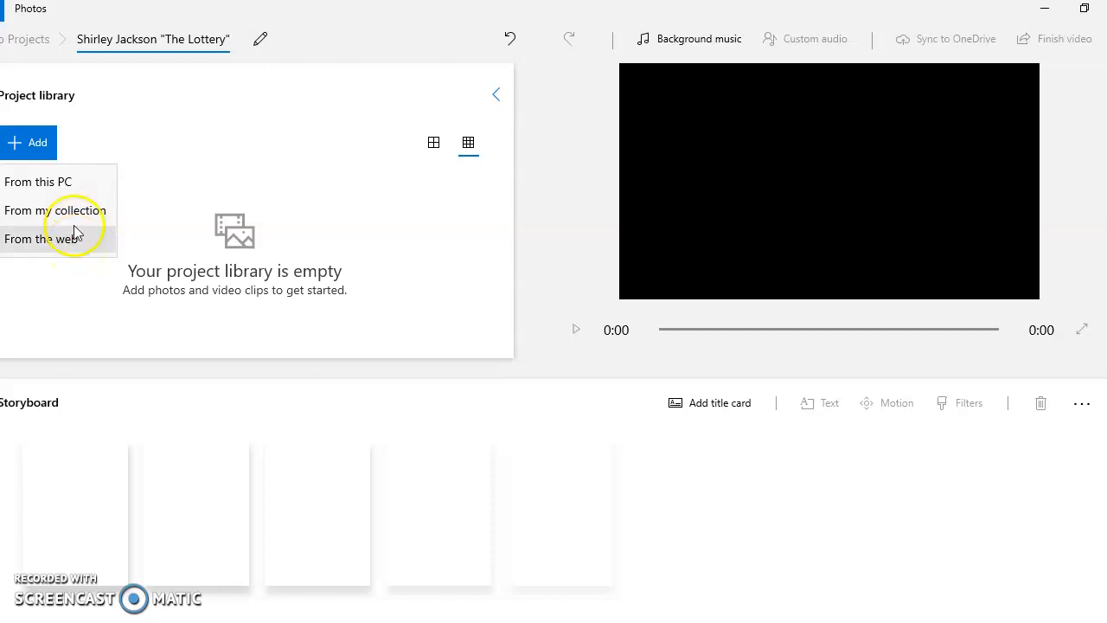
pyautogui.click(65, 185)
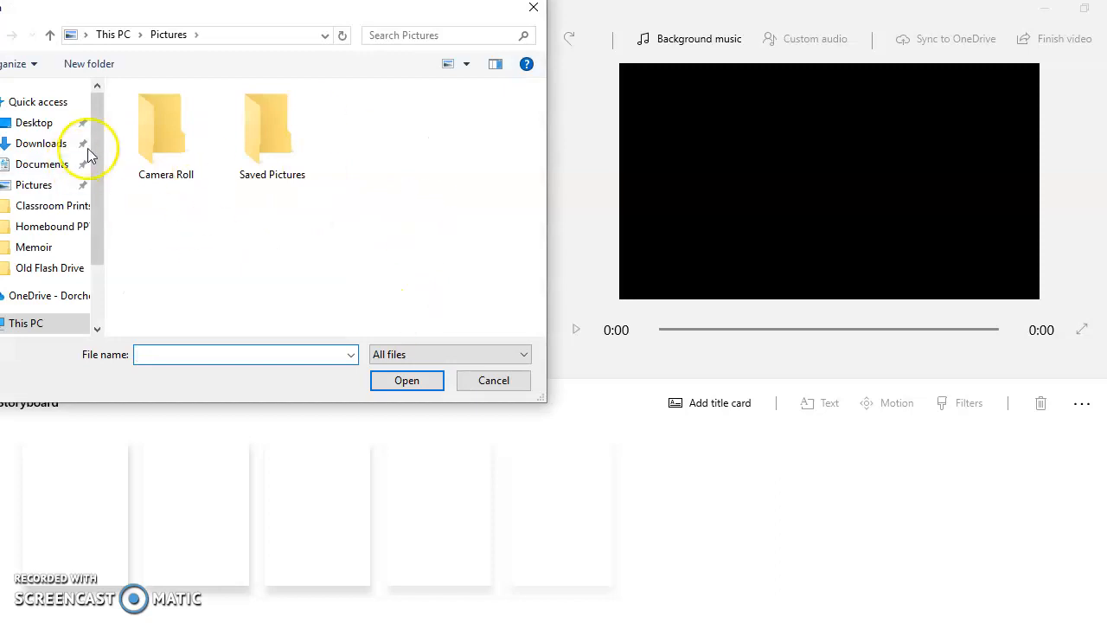
pyautogui.moveTo(98, 220); pyautogui.dragTo(98, 277)
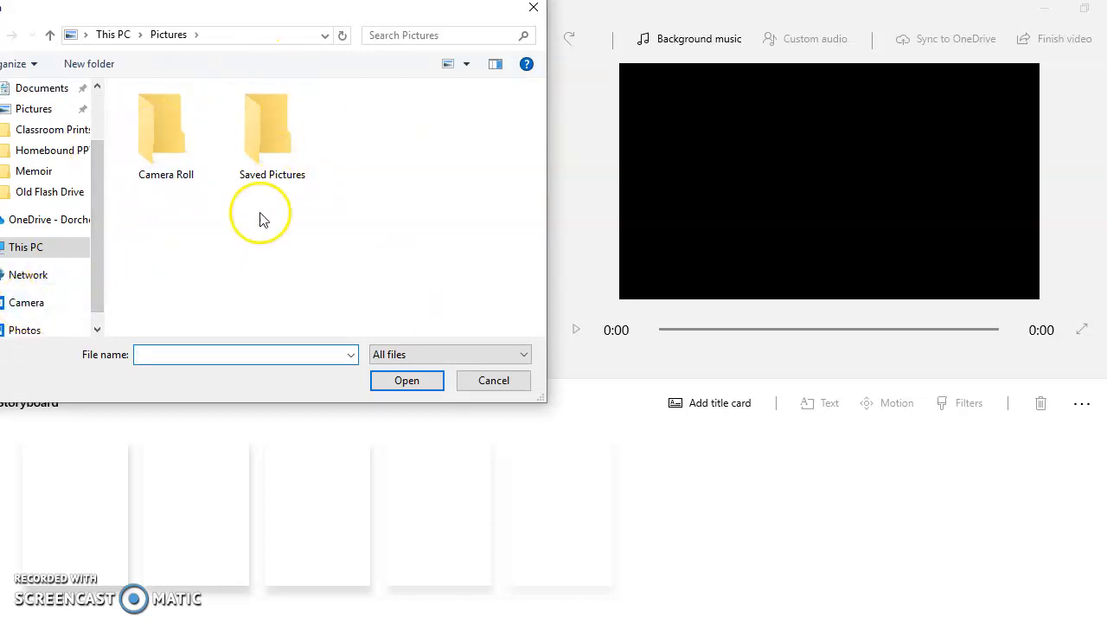
pyautogui.doubleClick(160, 139)
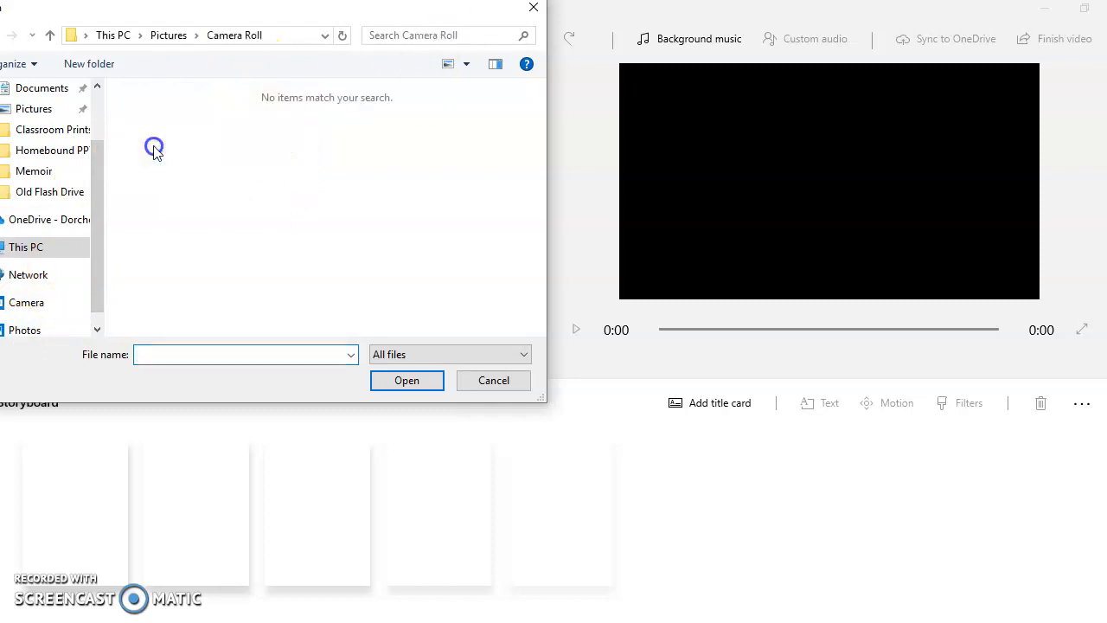
pyautogui.moveTo(98, 230); pyautogui.dragTo(105, 147)
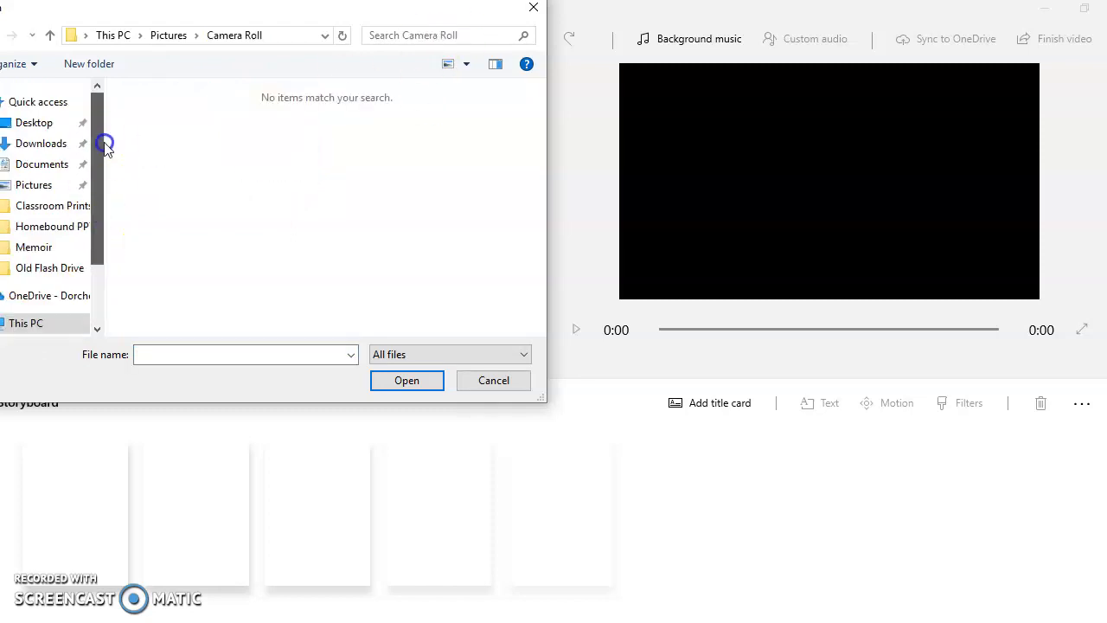
pyautogui.click(34, 122)
pyautogui.doubleClick(206, 227)
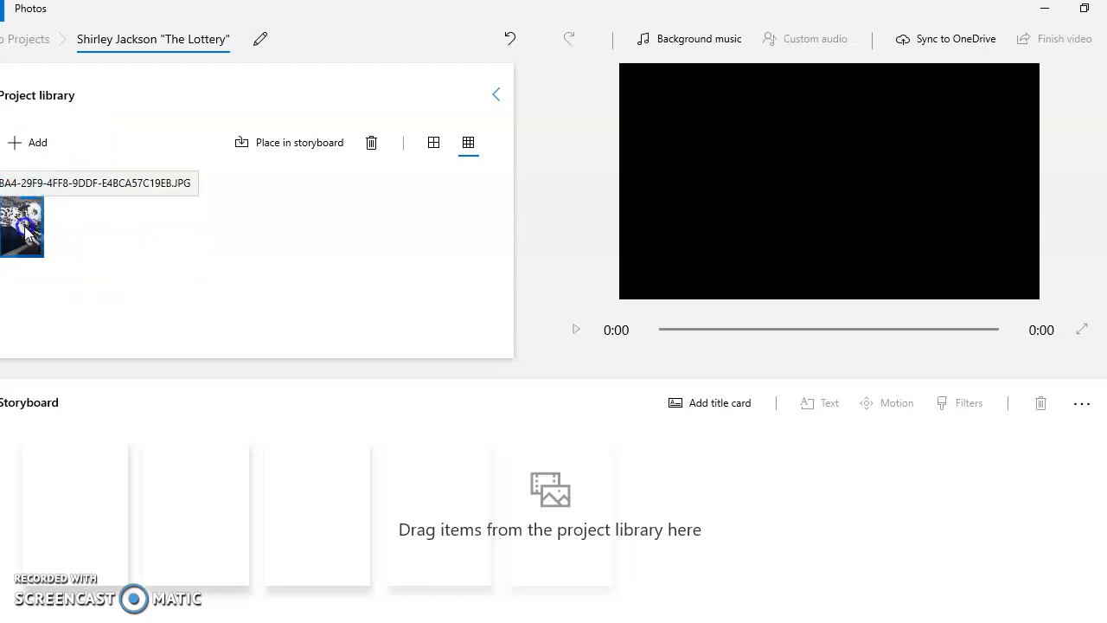
pyautogui.moveTo(26, 226); pyautogui.dragTo(112, 496)
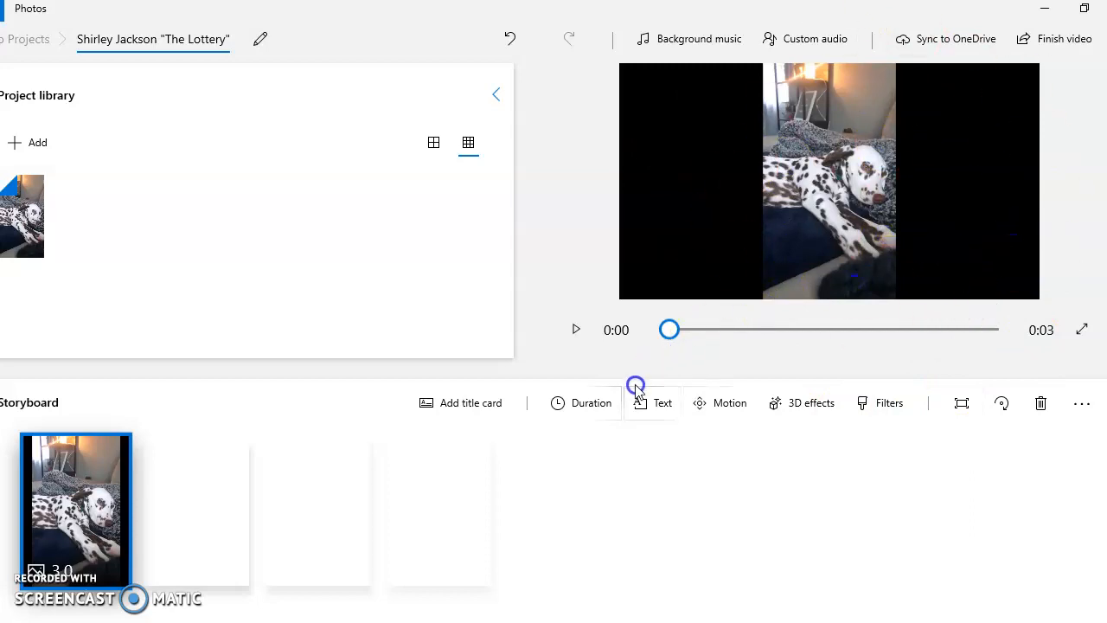
# Step: Add a title card before the photo and replace its placeholder text with "The Lottery" in quotation marks
pyautogui.click(458, 402)
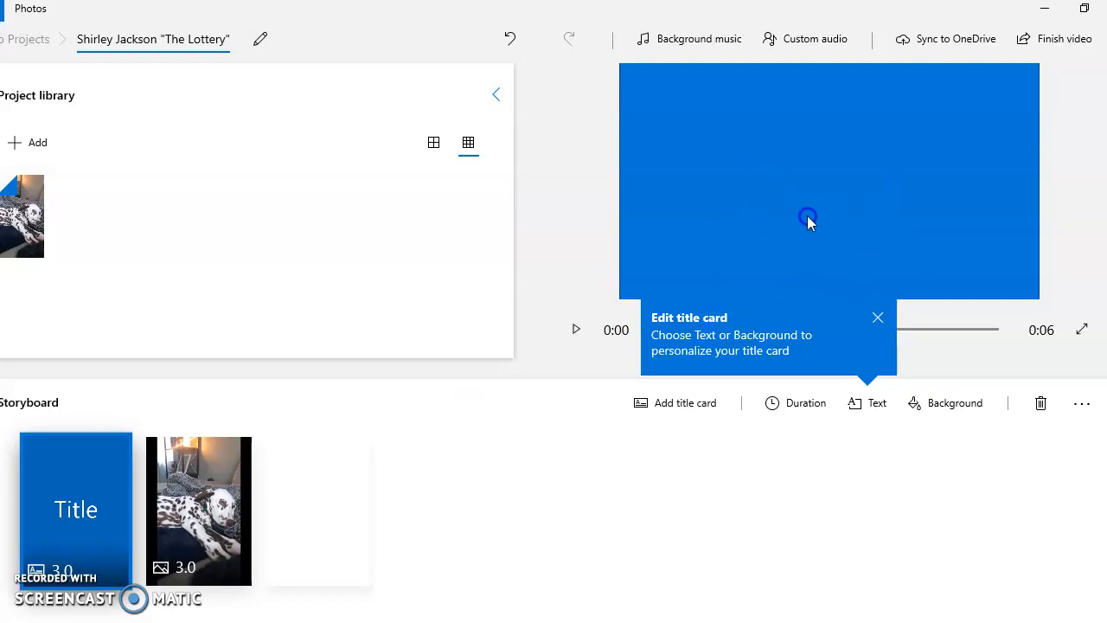
pyautogui.click(873, 410)
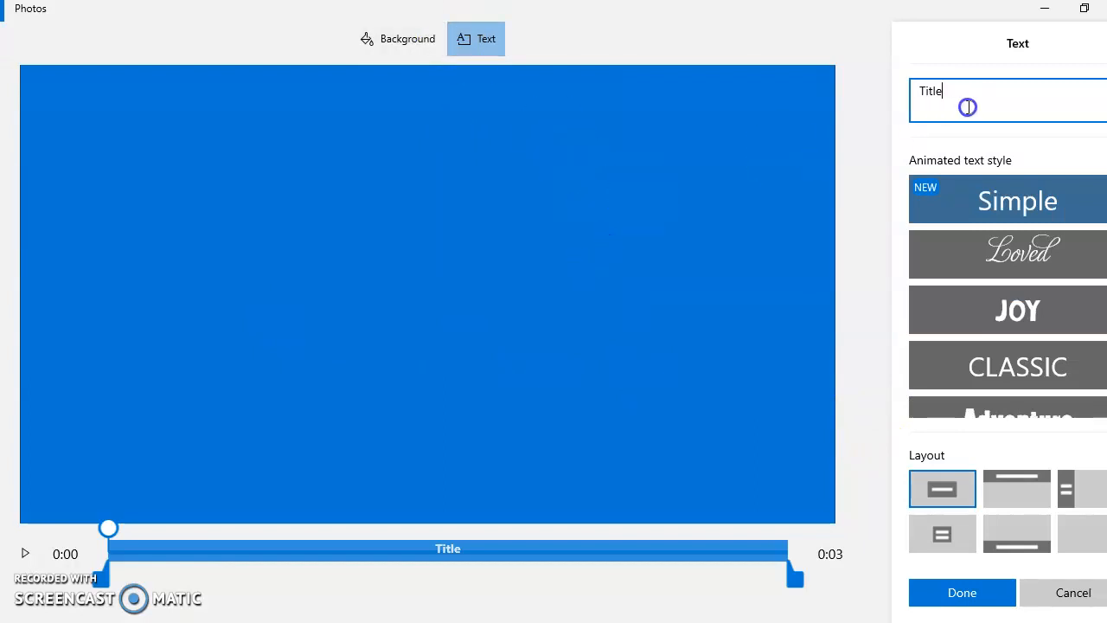
pyautogui.press('BackSpace')
pyautogui.press('BackSpace')
pyautogui.press('BackSpace')
pyautogui.press('BackSpace')
pyautogui.press('BackSpace')
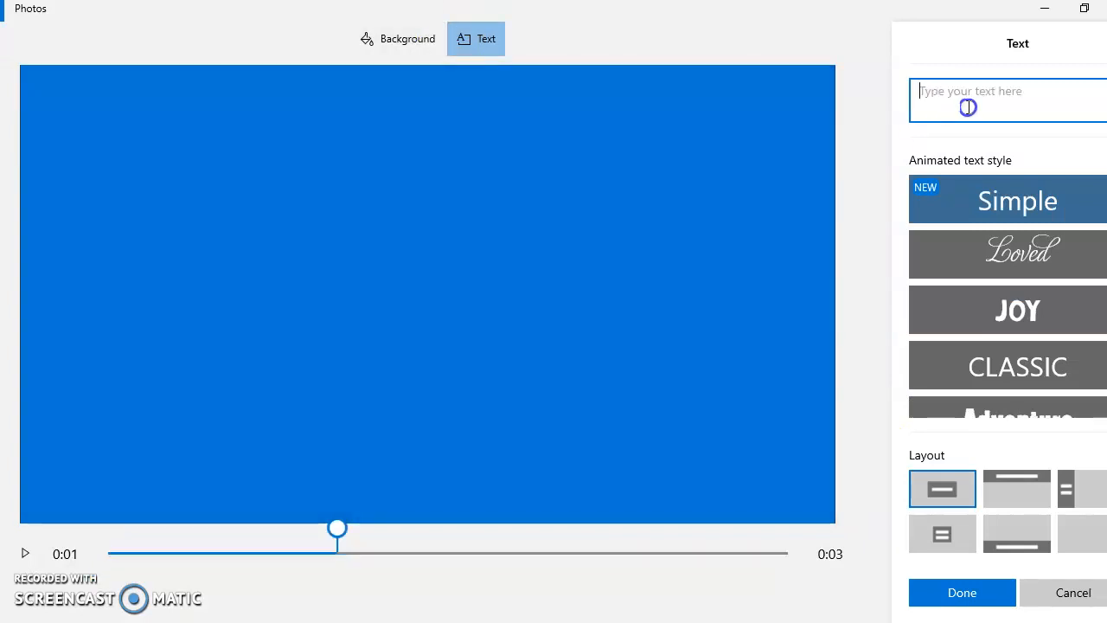
pyautogui.write('"T')
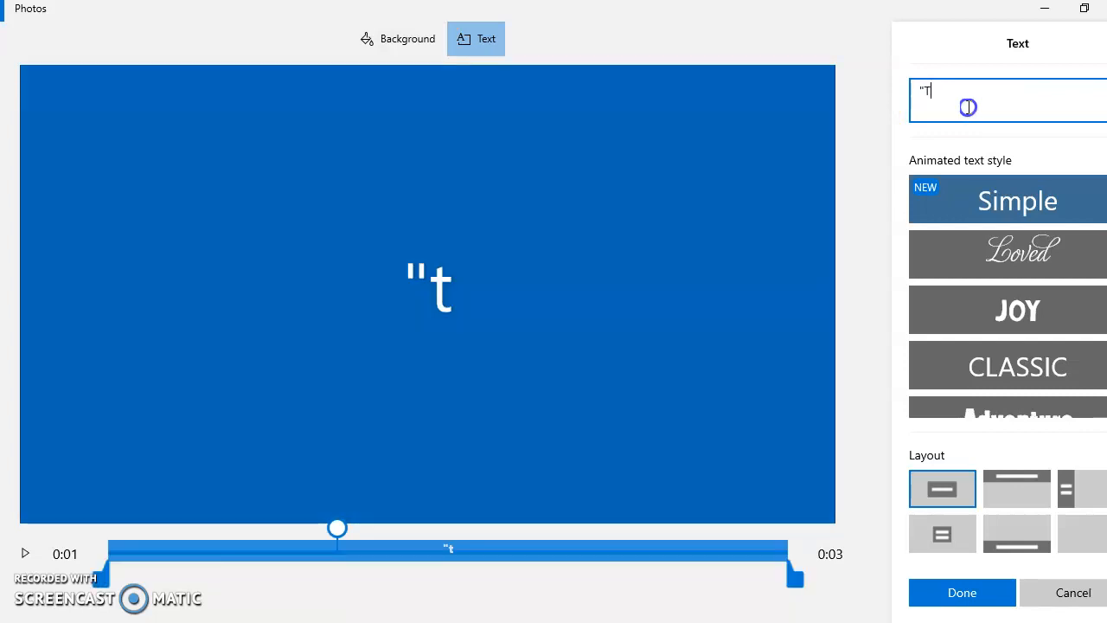
pyautogui.write('he Lottery')
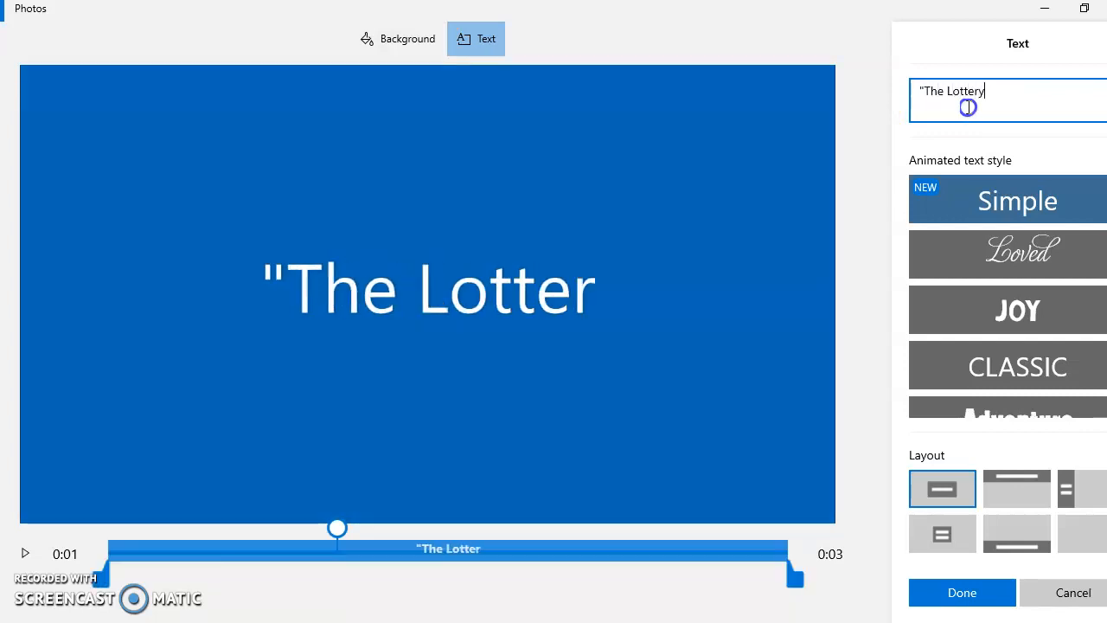
pyautogui.write('"')
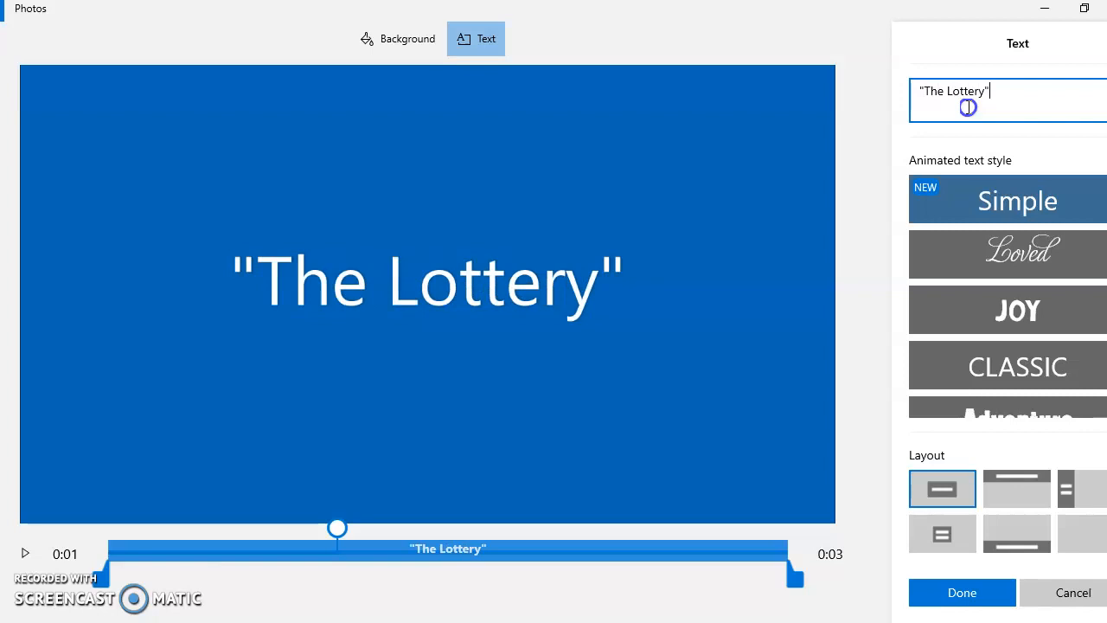
pyautogui.write(' -')
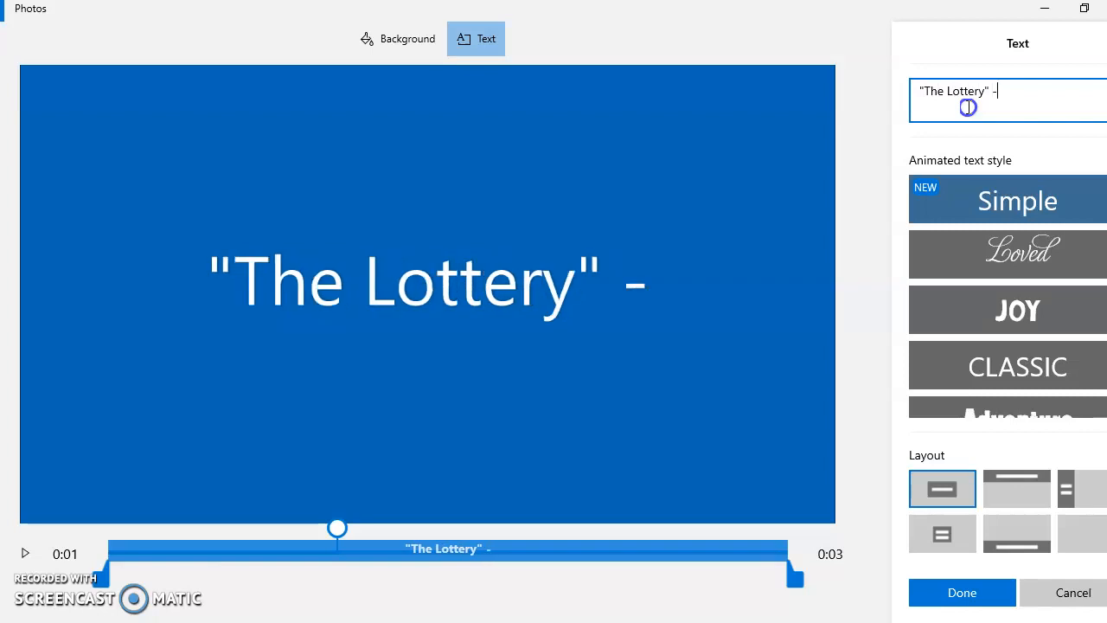
pyautogui.press('BackSpace')
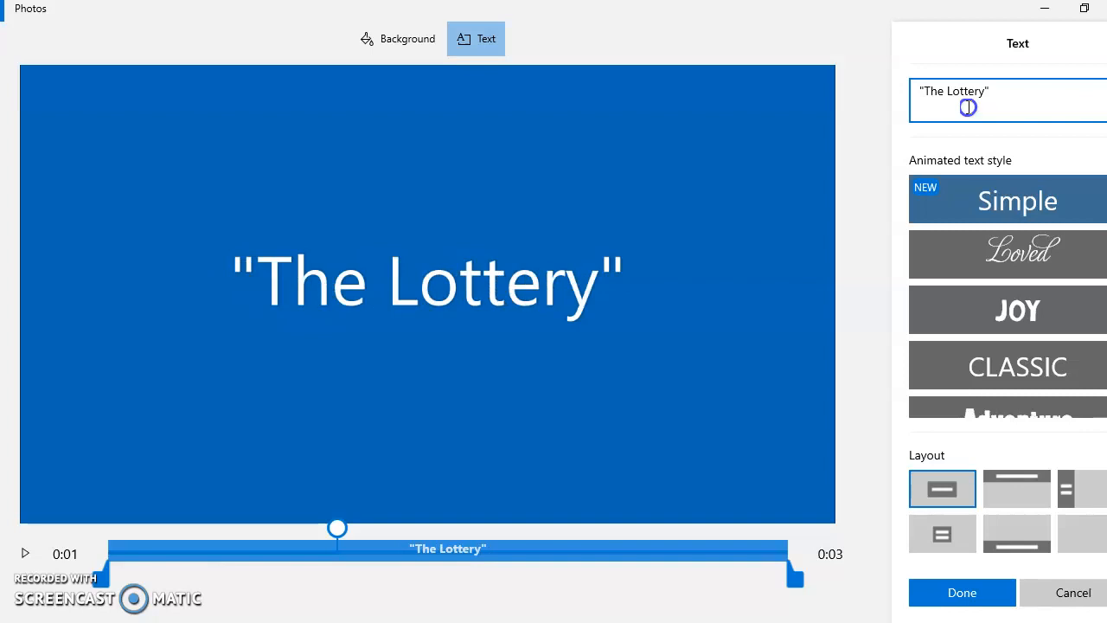
# Step: Append by Shirley Jackson to the title card text and choose the layout that places the text along the card's upper edge
pyautogui.write('y Shirel')
pyautogui.press('BackSpace')
pyautogui.press('BackSpace')
pyautogui.write('ley Jackson')
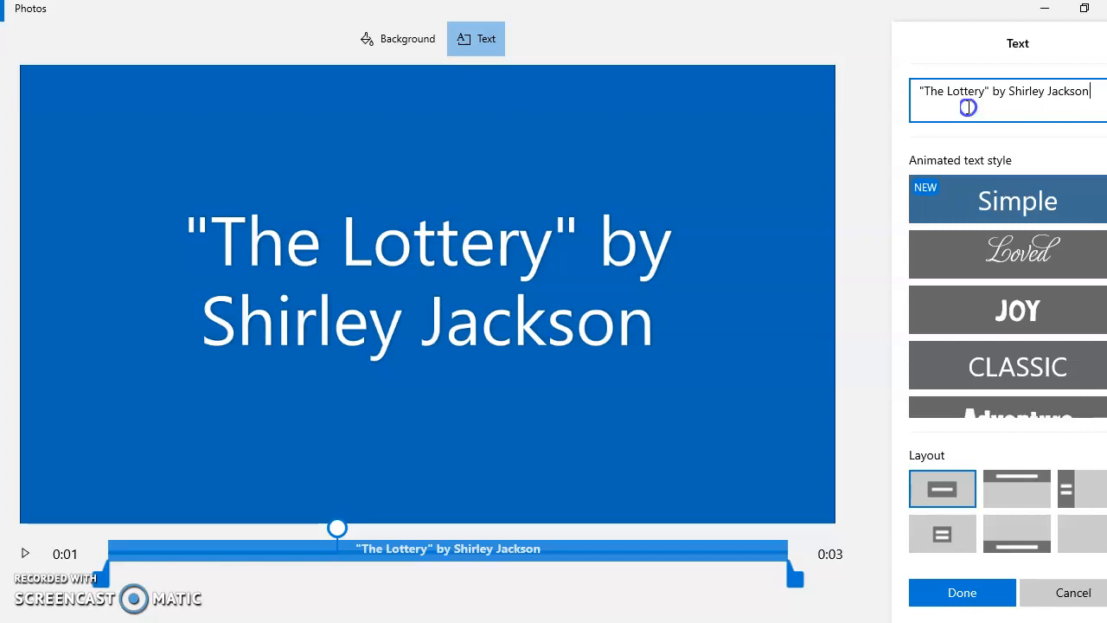
pyautogui.click(1023, 491)
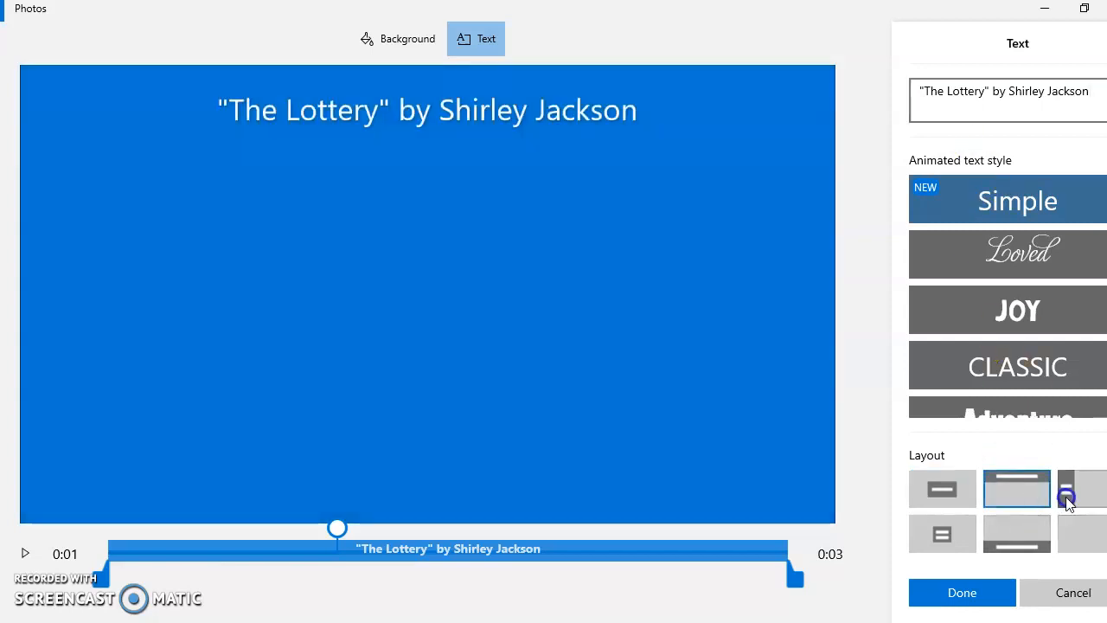
# Step: Add a second line reading Is today your lucky day? beneath the title card's existing text
pyautogui.click(1093, 93)
pyautogui.press('Return')
pyautogui.write('b')
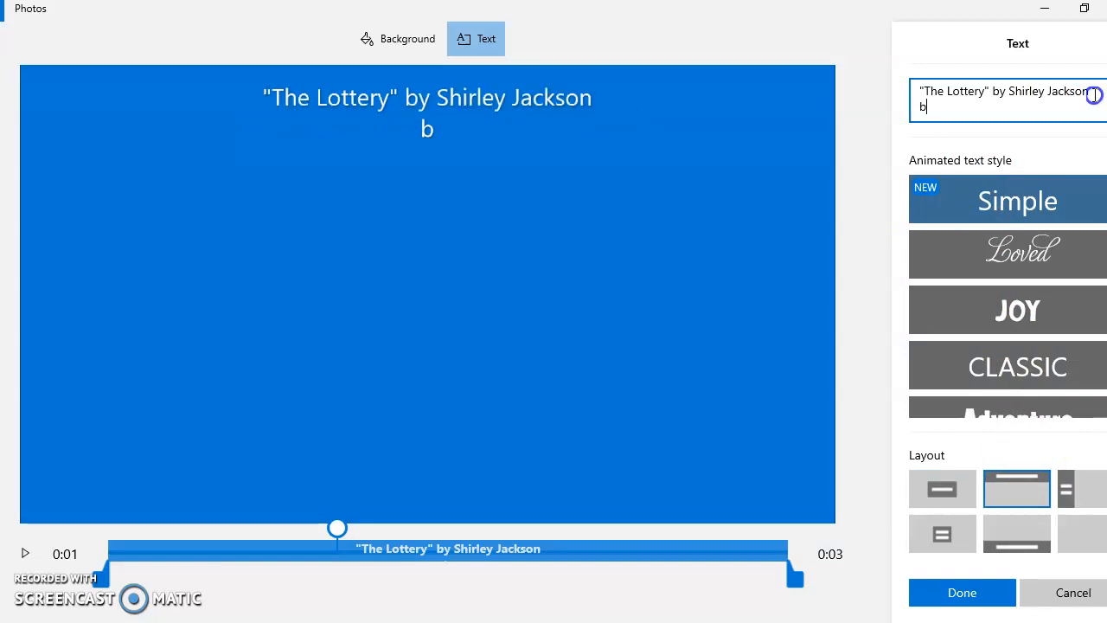
pyautogui.press('BackSpace')
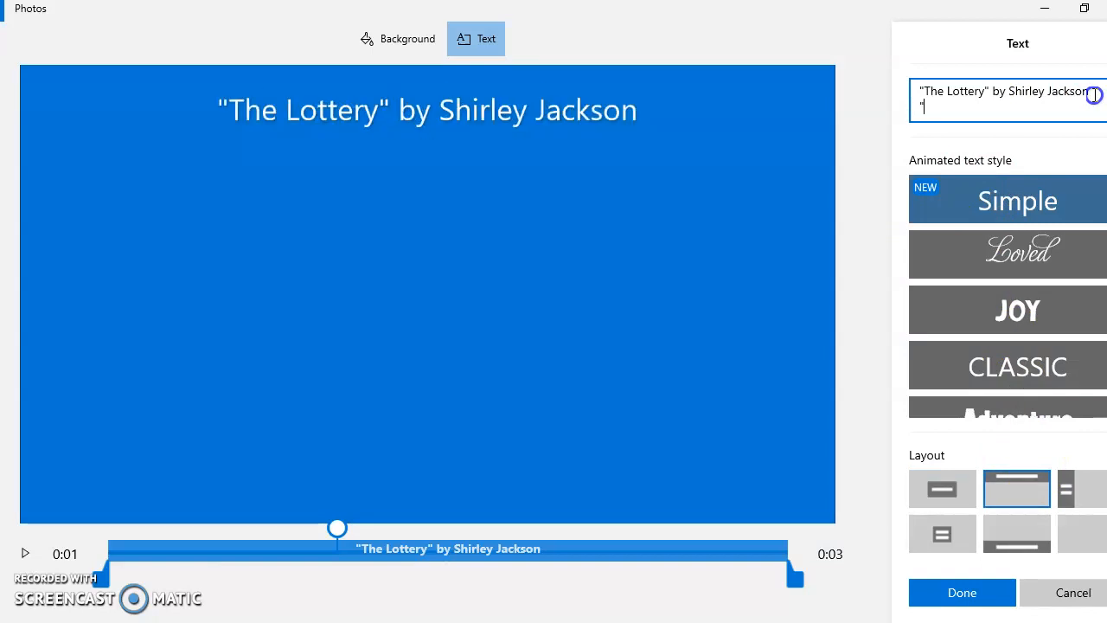
pyautogui.write('Is today today')
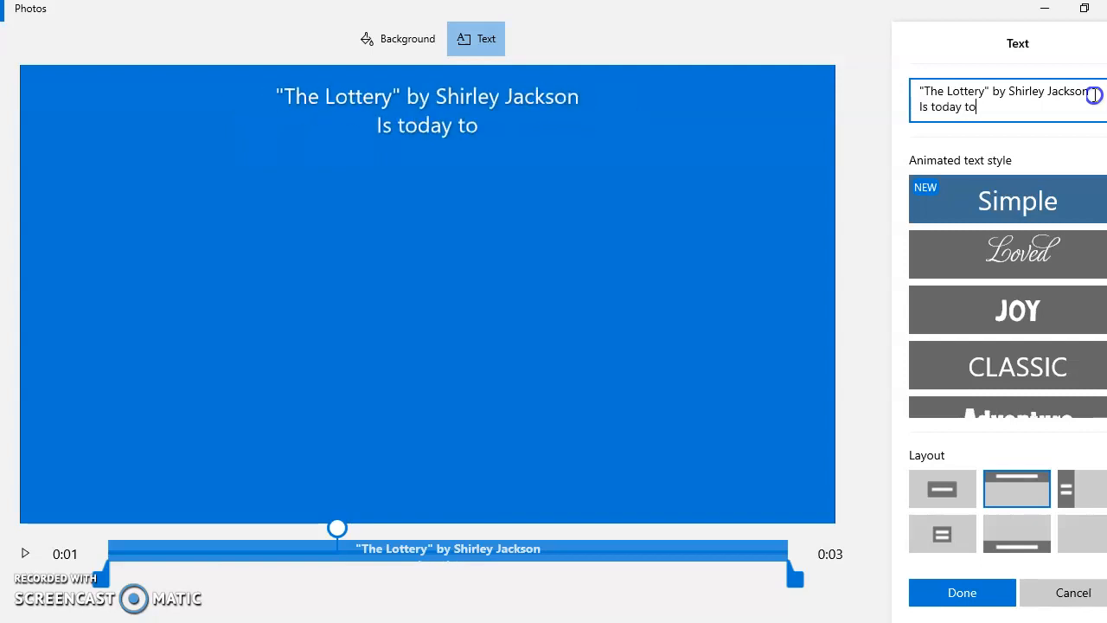
pyautogui.press('BackSpace')
pyautogui.press('BackSpace')
pyautogui.press('BackSpace')
pyautogui.write('your do')
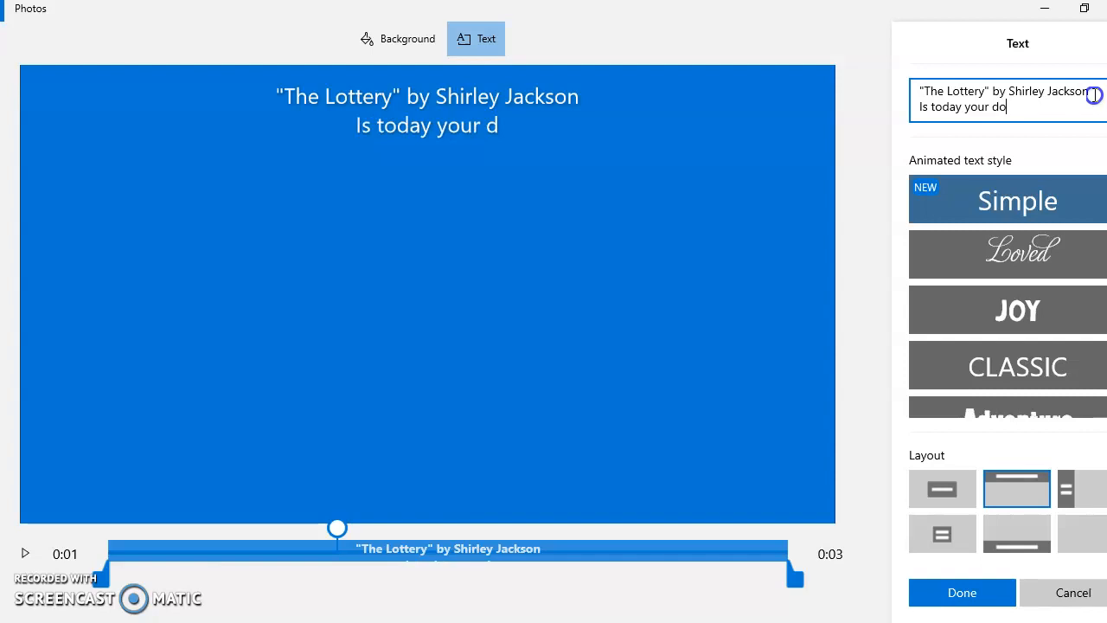
pyautogui.press('BackSpace')
pyautogui.write('ay')
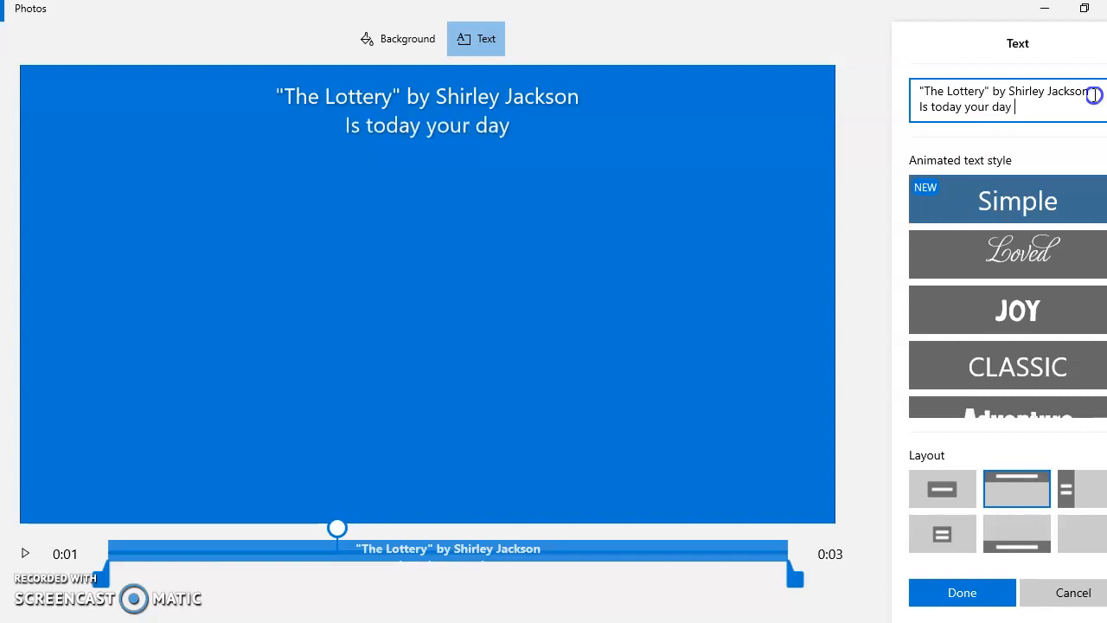
pyautogui.press('BackSpace')
pyautogui.press('BackSpace')
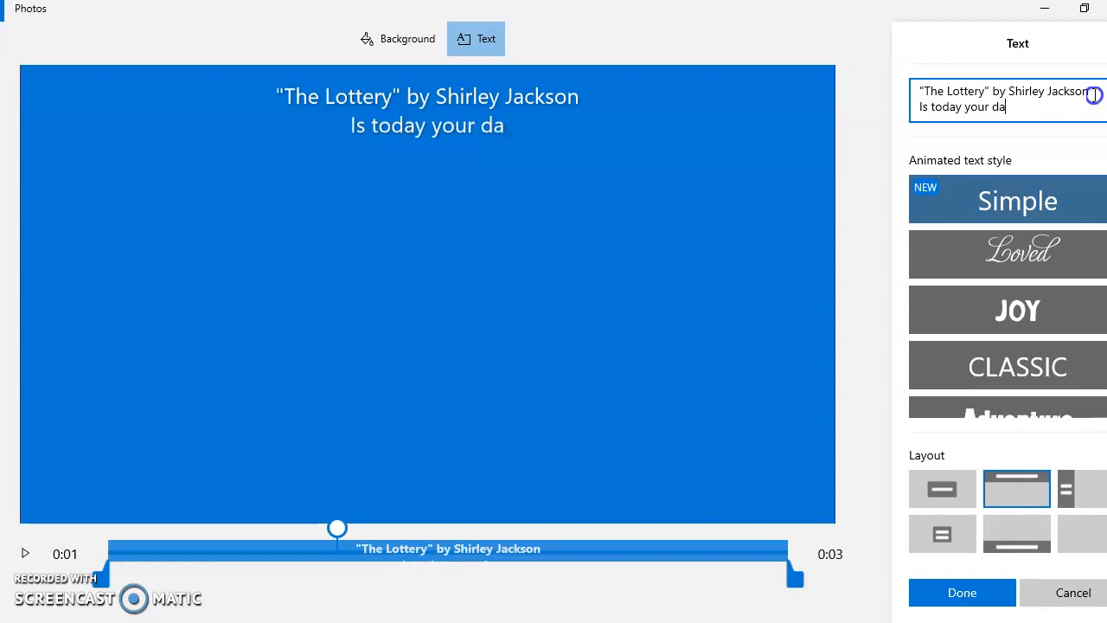
pyautogui.press('BackSpace')
pyautogui.press('BackSpace')
pyautogui.press('BackSpace')
pyautogui.press('BackSpace')
pyautogui.press('BackSpace')
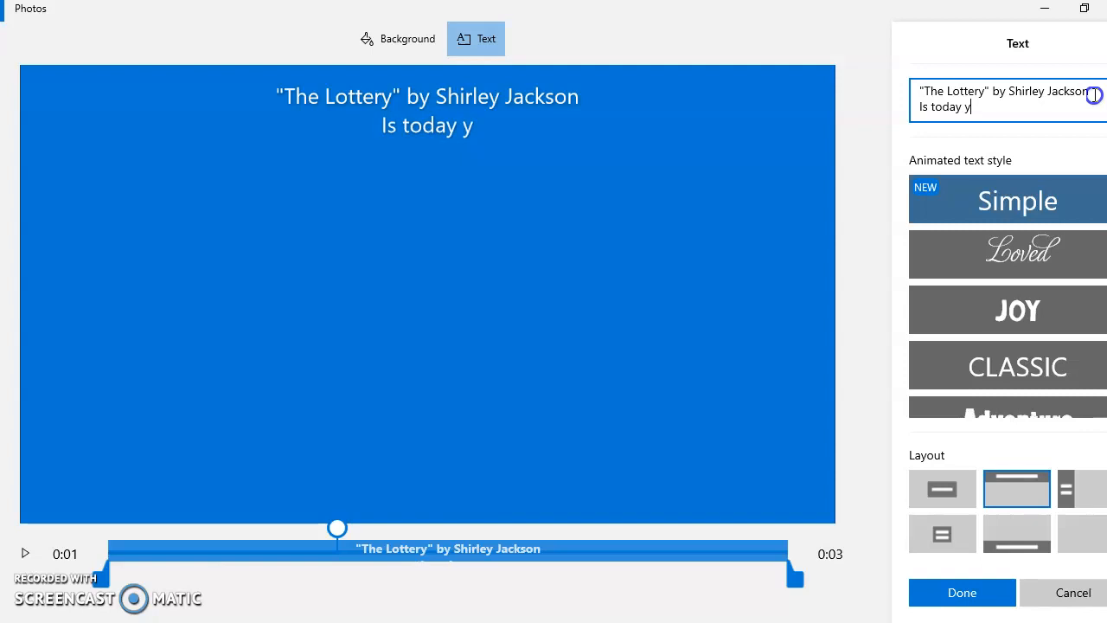
pyautogui.write('our lucky')
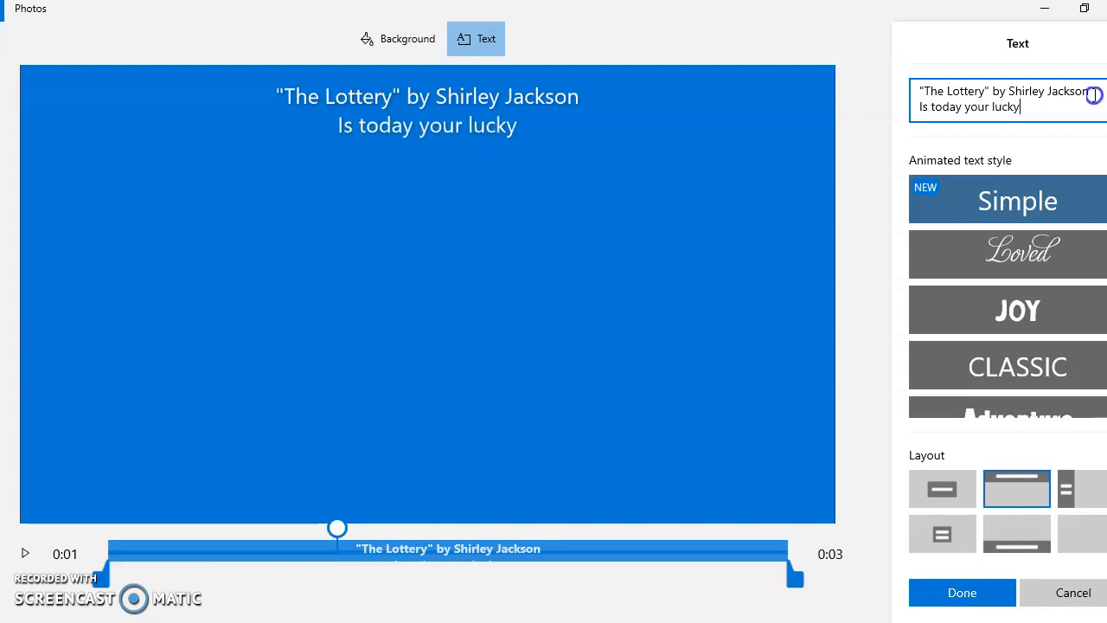
pyautogui.write(' day>')
pyautogui.press('BackSpace')
pyautogui.write('?')
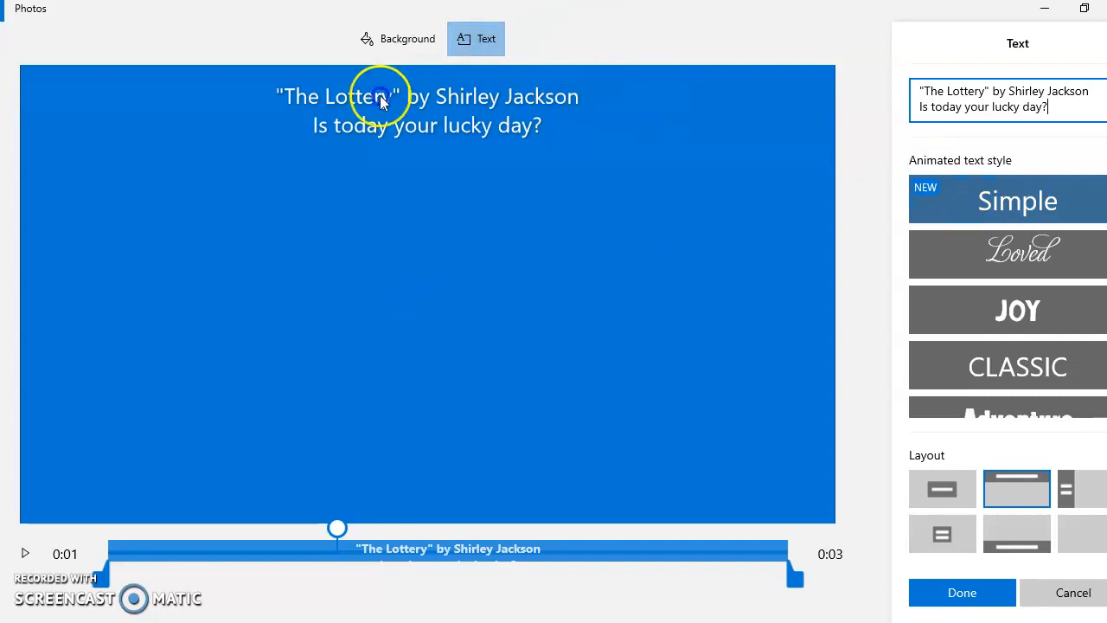
# Step: Try a purple background for the title card, set it back to blue and save the card
pyautogui.click(416, 41)
pyautogui.click(967, 203)
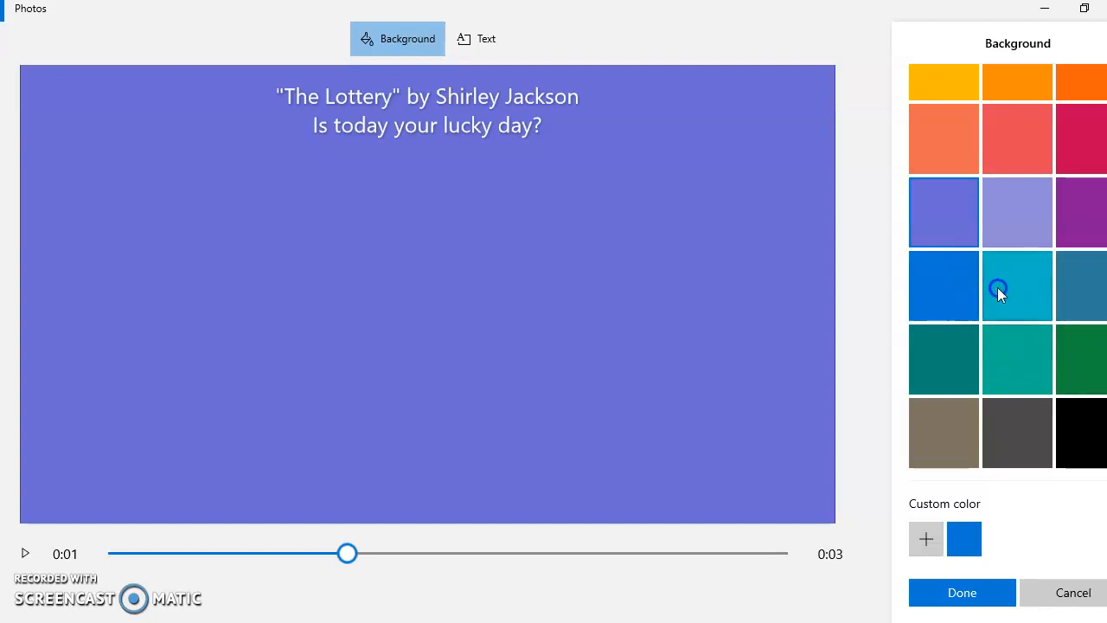
pyautogui.click(936, 280)
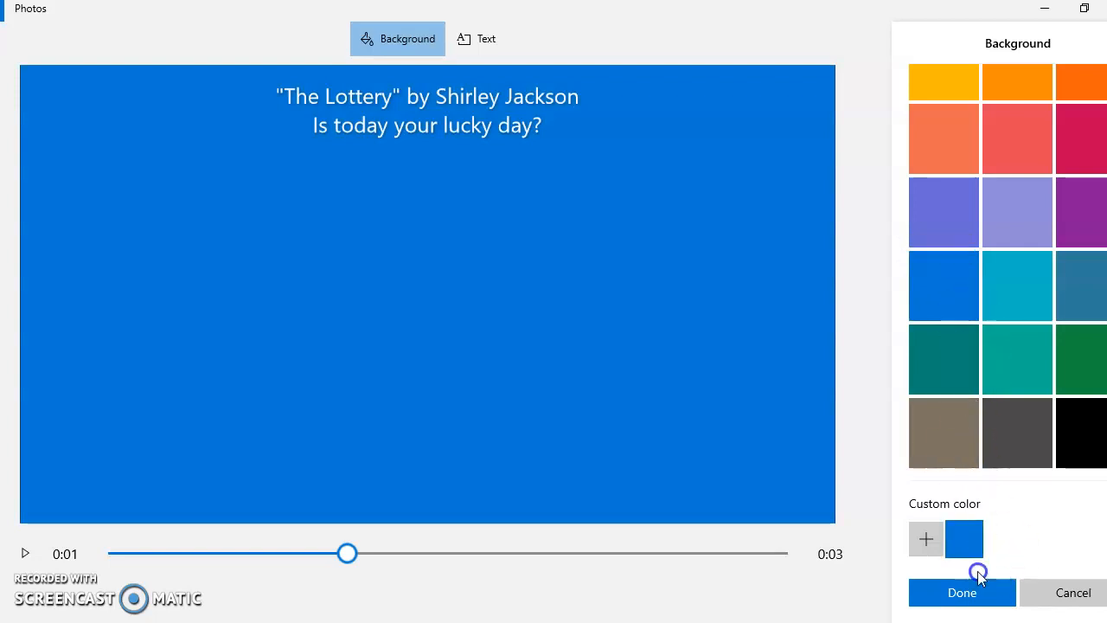
pyautogui.click(961, 593)
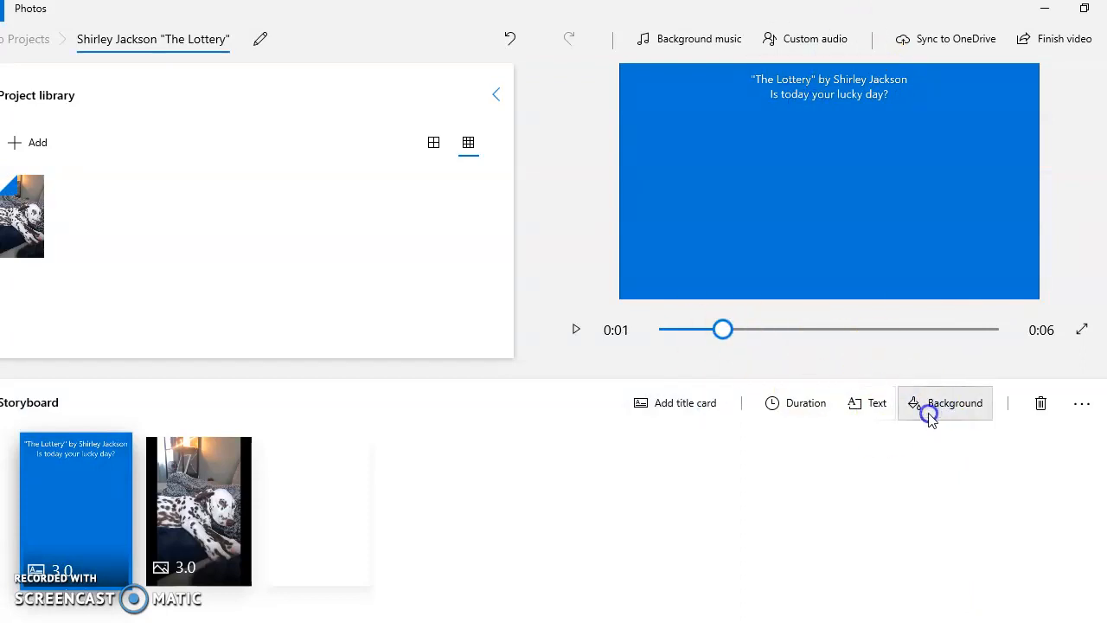
# Step: Set the Dalmatian photo's duration in the storyboard to 7 seconds
pyautogui.click(237, 481)
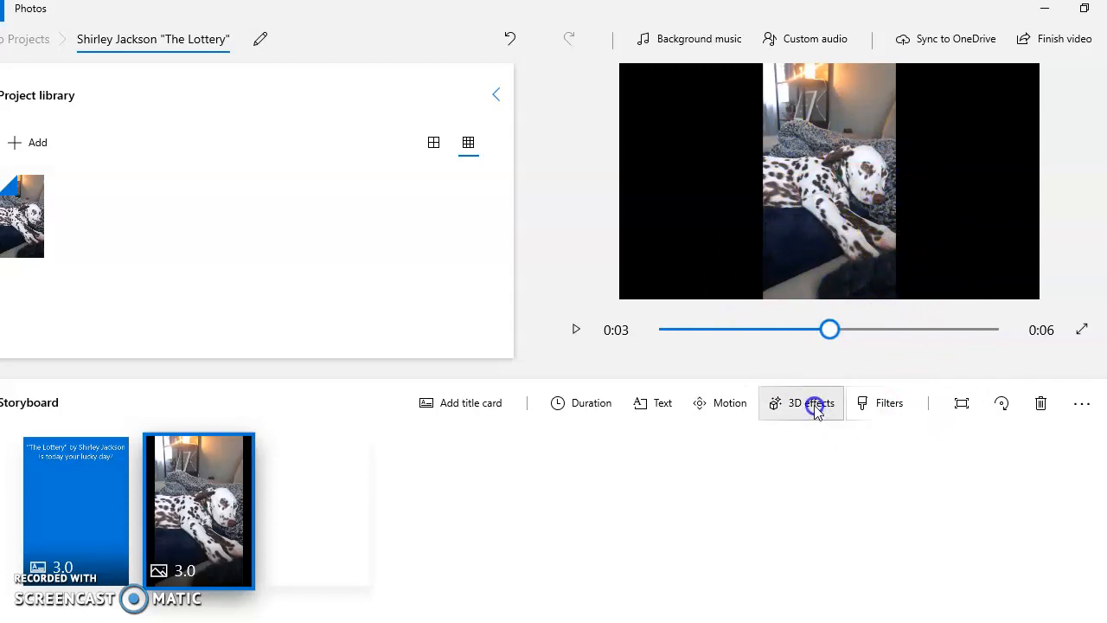
pyautogui.click(592, 403)
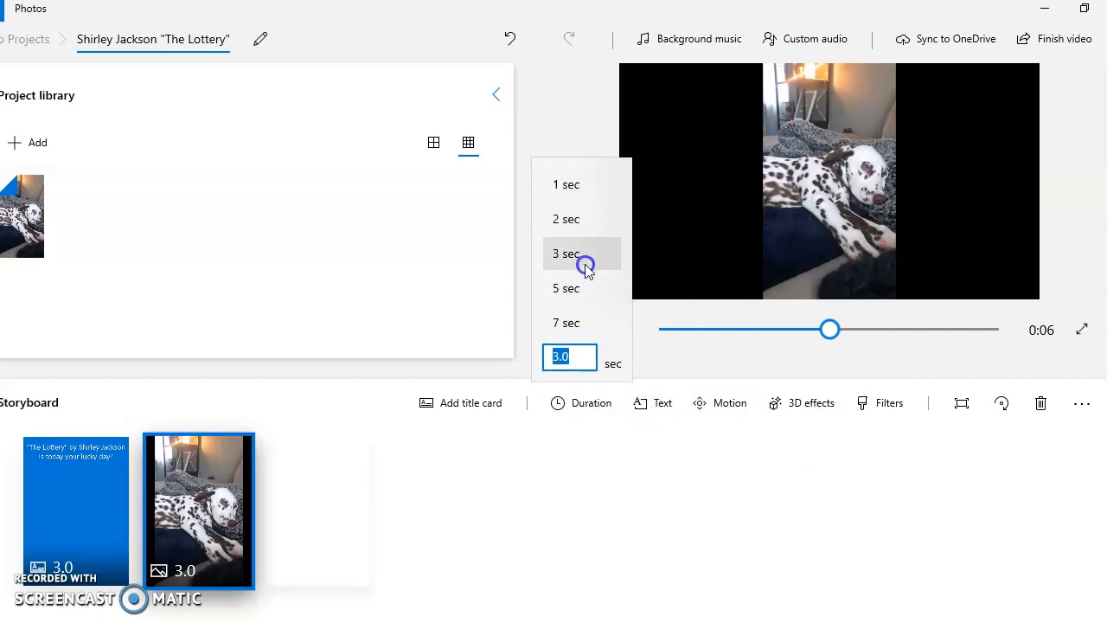
pyautogui.click(576, 322)
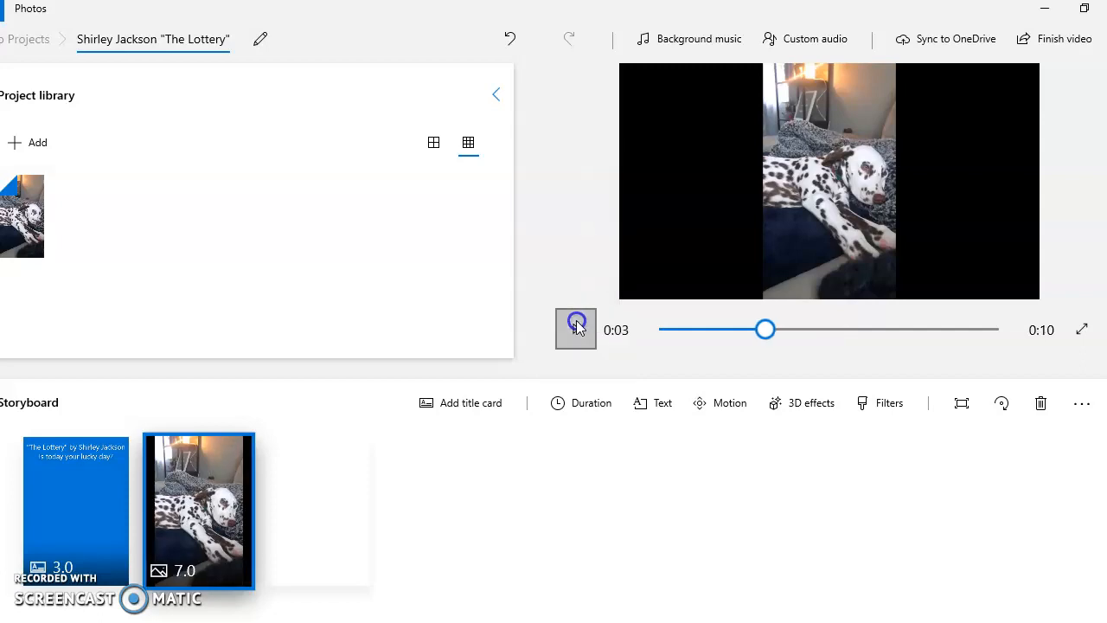
# Step: Overlay the photo with "Textual evidence goes here" in quotation marks plus a parenthetical surname and page 10 citation, using the Loved style
pyautogui.click(674, 413)
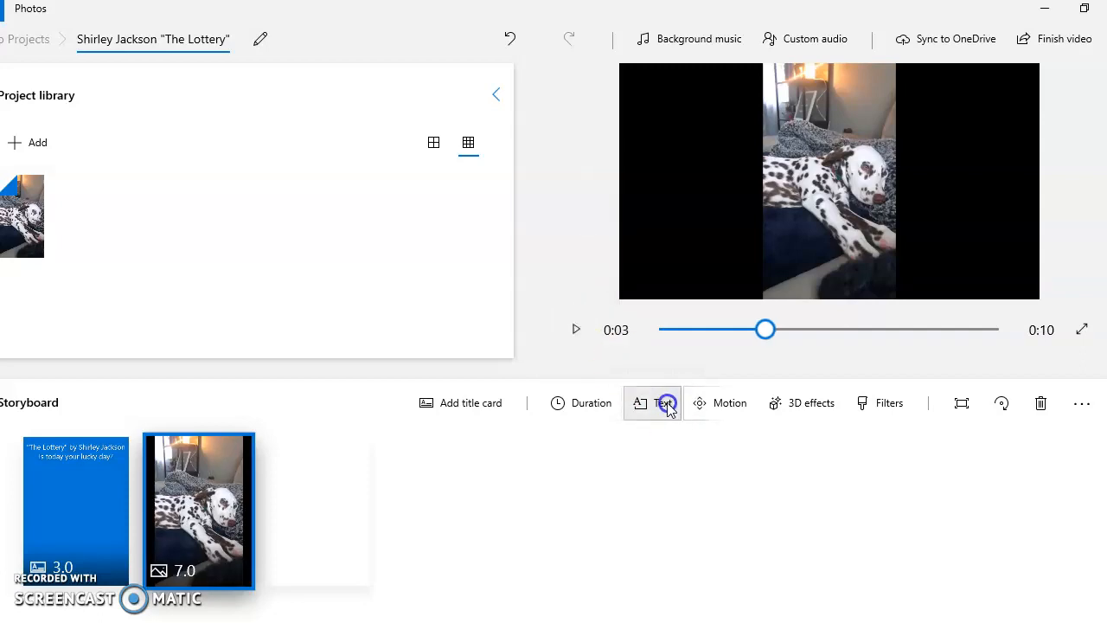
pyautogui.click(1027, 249)
pyautogui.write("'")
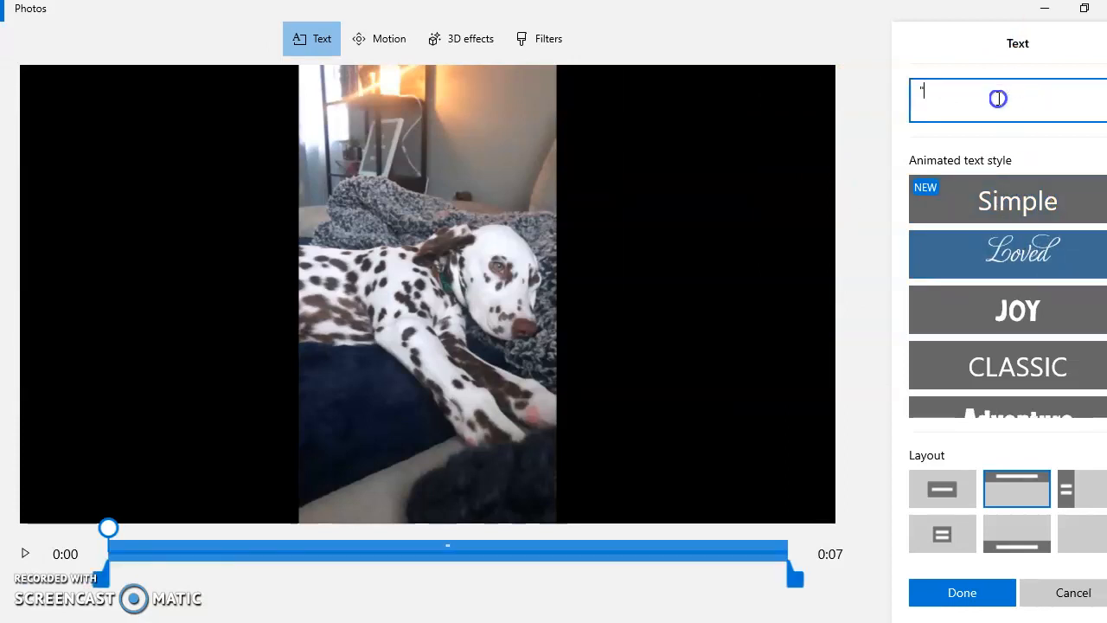
pyautogui.write('Textua')
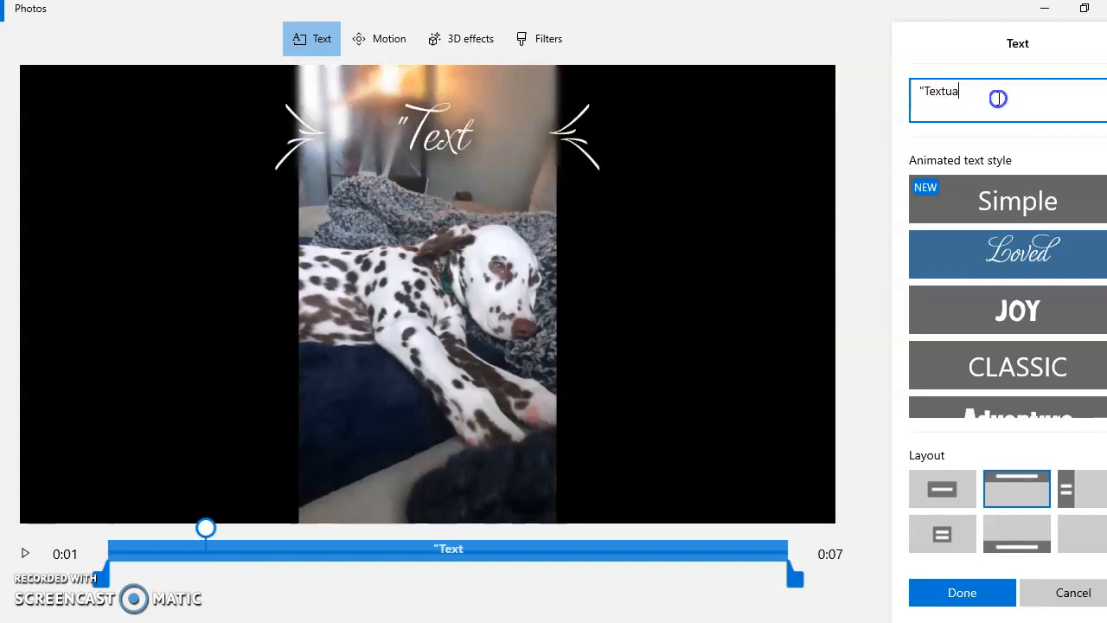
pyautogui.write('l ev')
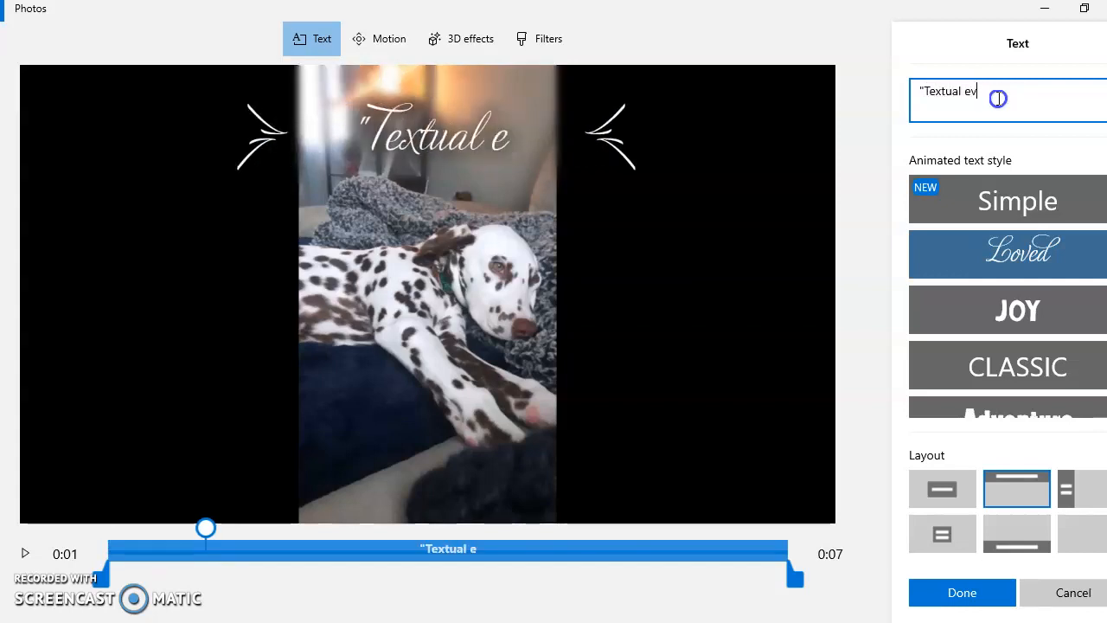
pyautogui.write('idence goes here" (Hoffman')
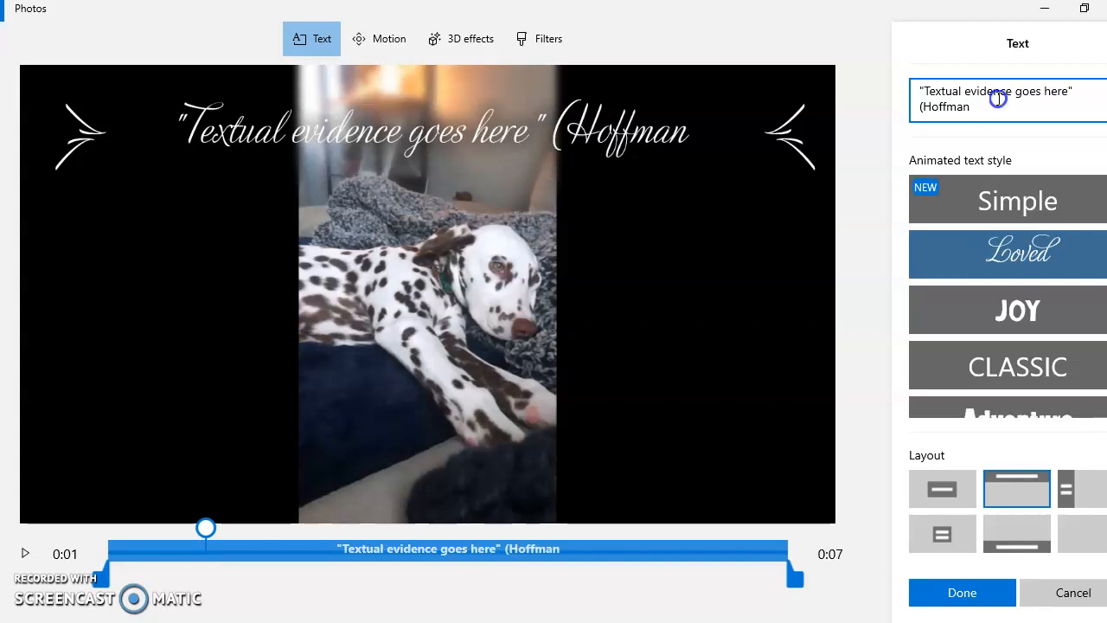
pyautogui.write('10')
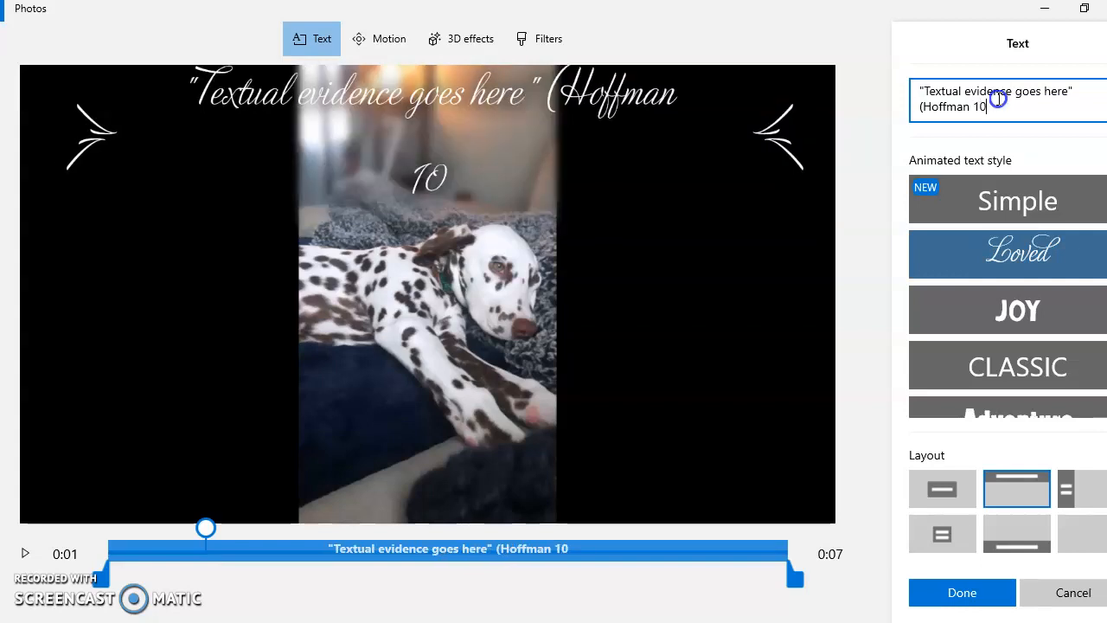
pyautogui.write(').')
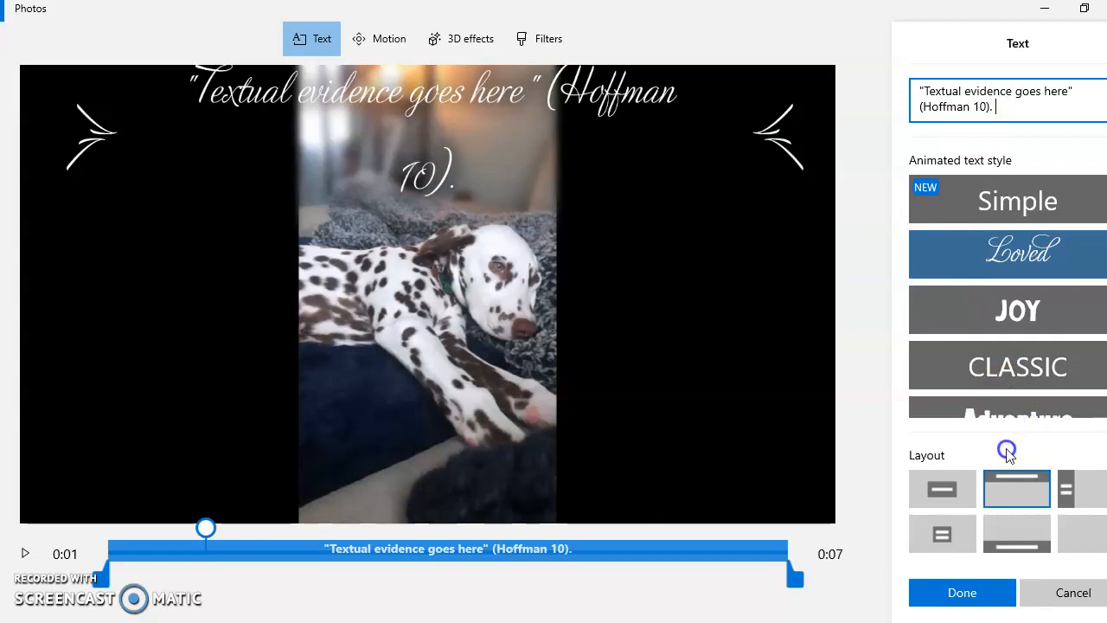
pyautogui.click(980, 596)
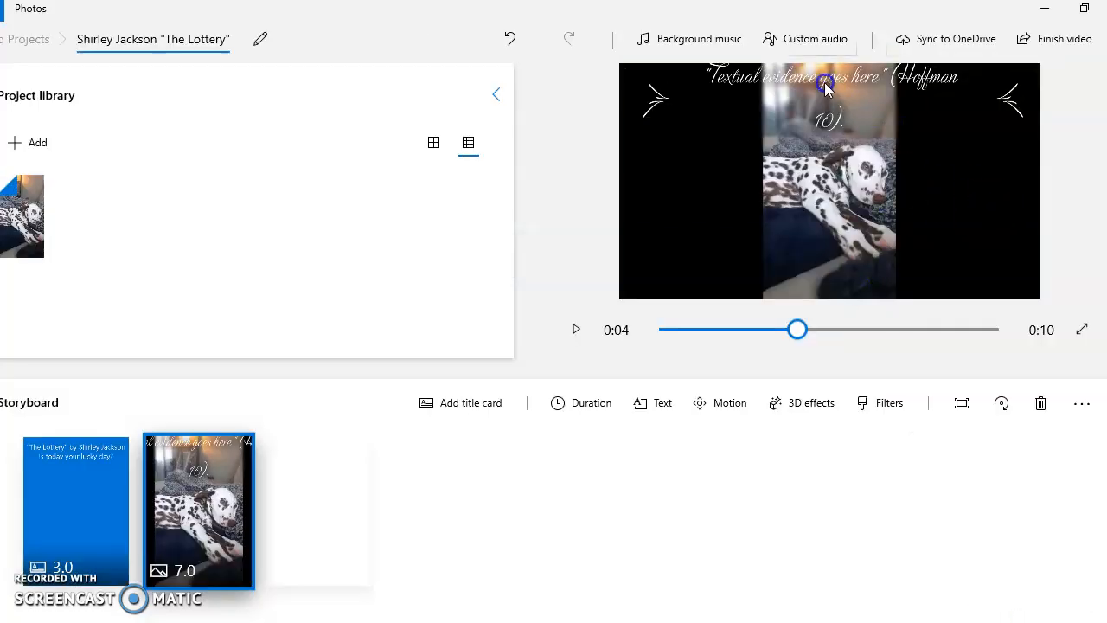
# Step: Apply the Zoom in right motion to the Dalmatian photo
pyautogui.click(729, 407)
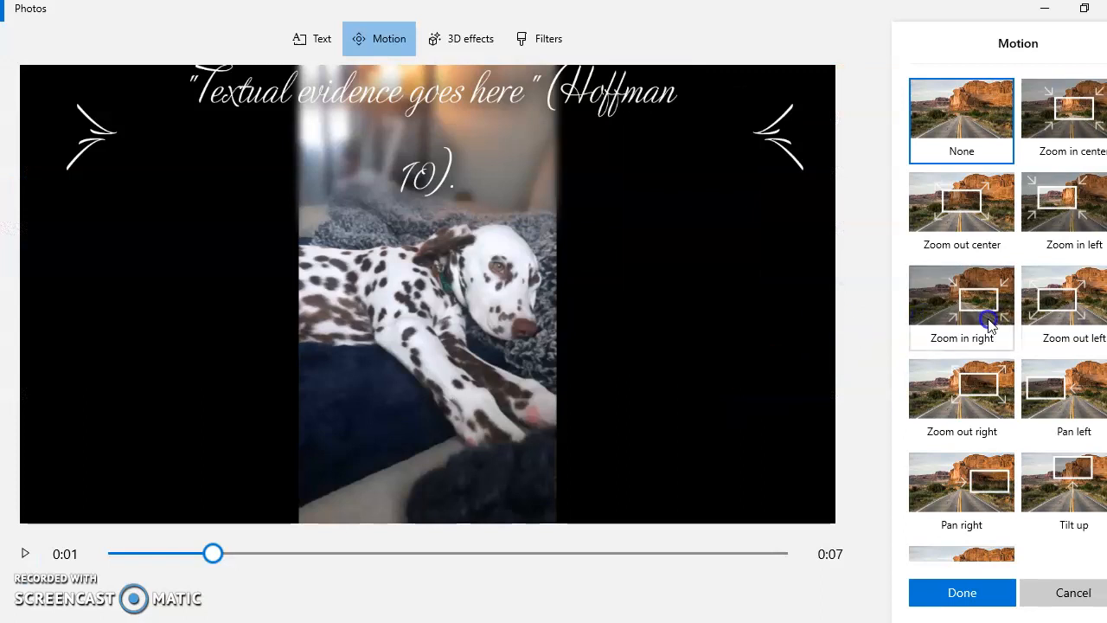
pyautogui.click(972, 268)
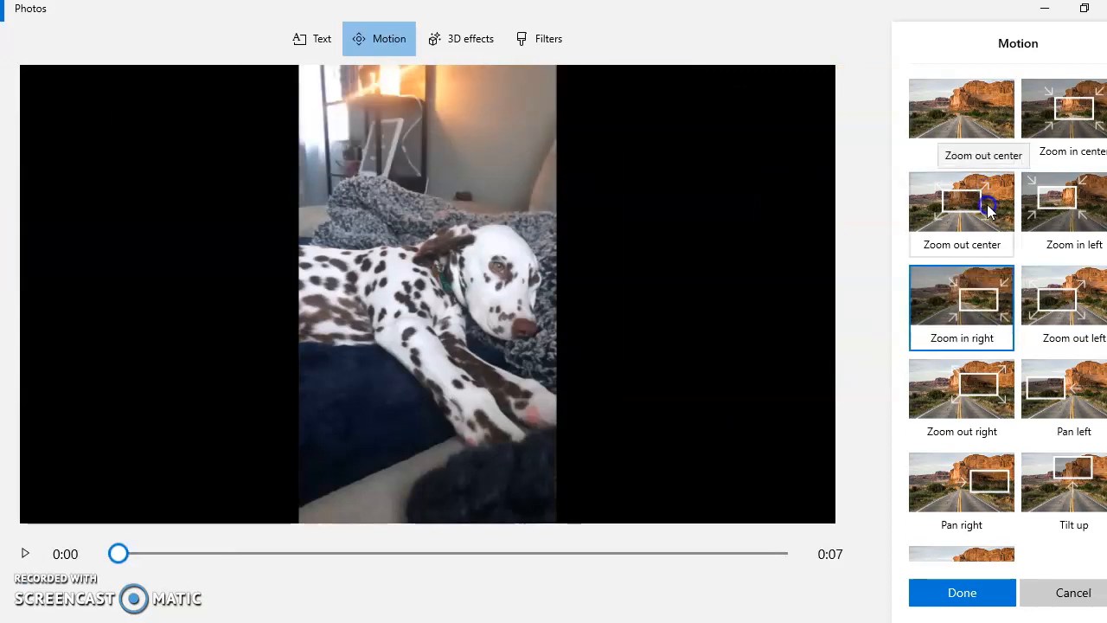
pyautogui.click(986, 595)
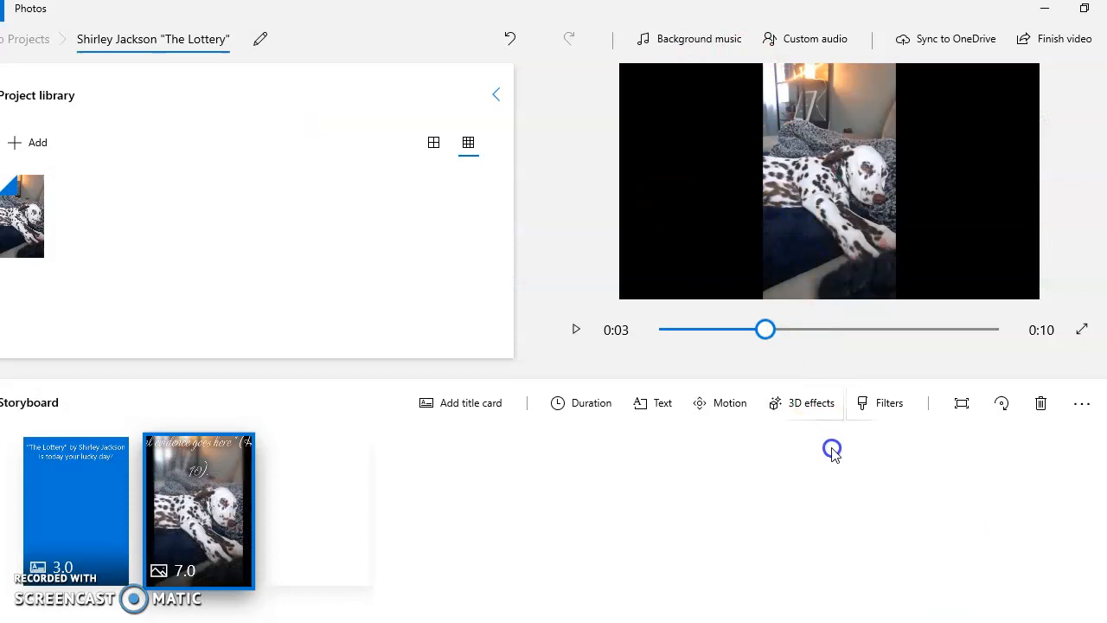
# Step: Dismiss the account sign-in request and add the Breaking news 3D effect to the Dalmatian photo
pyautogui.click(828, 405)
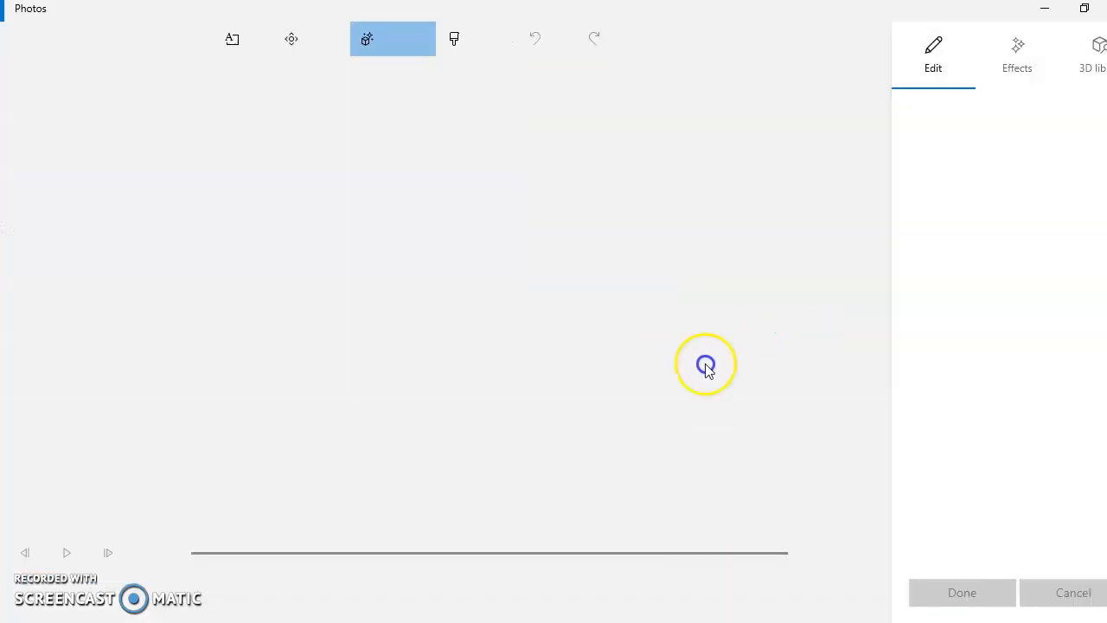
pyautogui.click(659, 354)
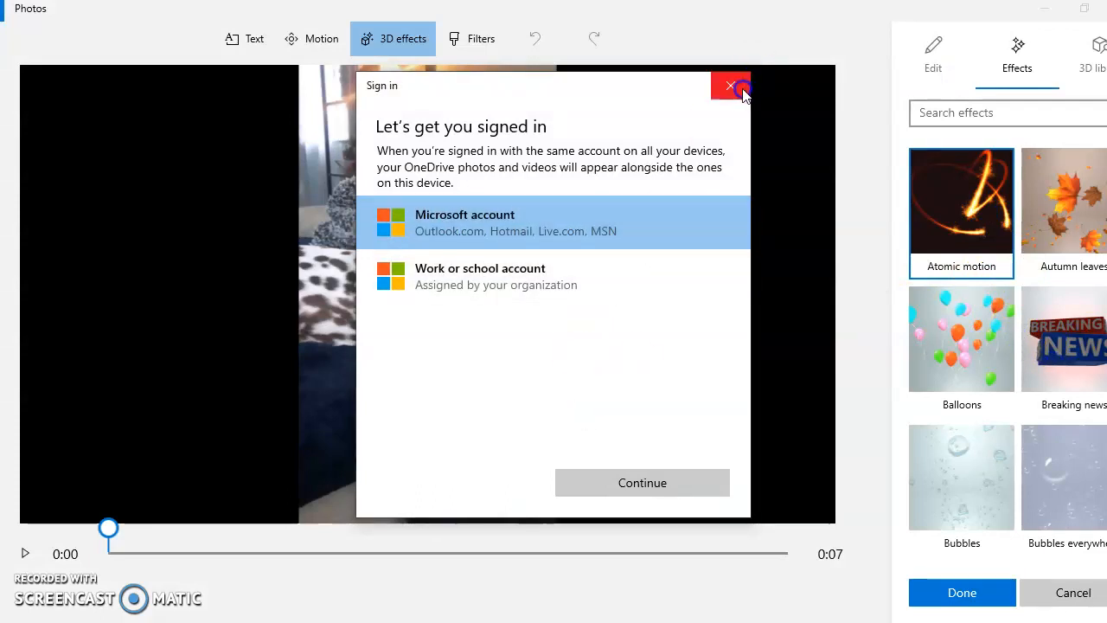
pyautogui.click(730, 85)
pyautogui.click(1073, 350)
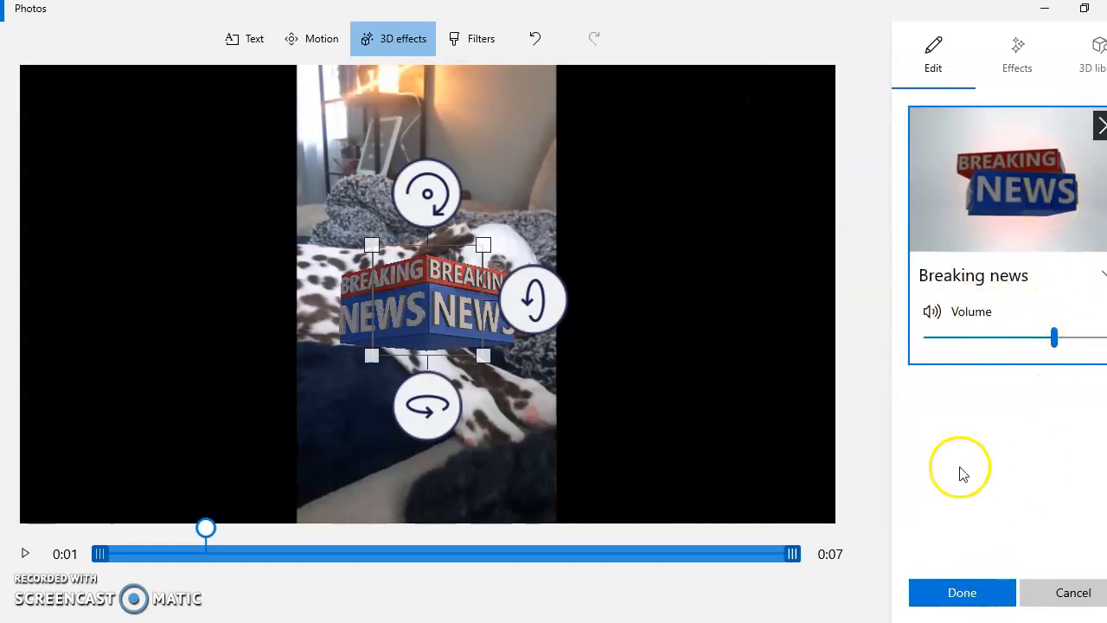
pyautogui.click(999, 591)
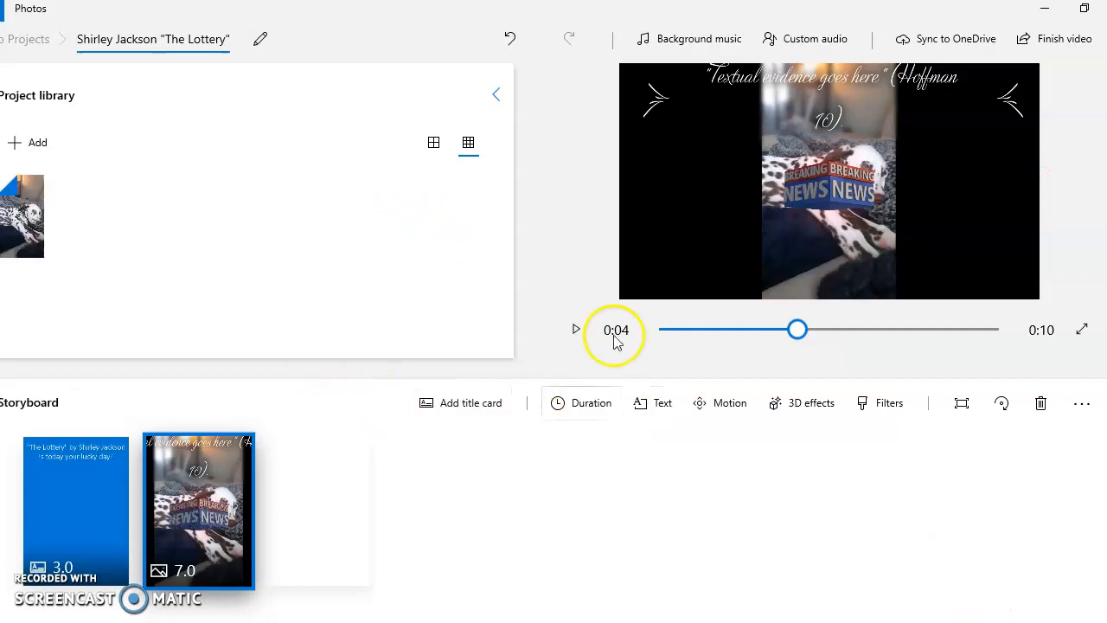
# Step: Preview the Energy and Inky filters on the Dalmatian photo, and apply the Denim filter
pyautogui.click(885, 404)
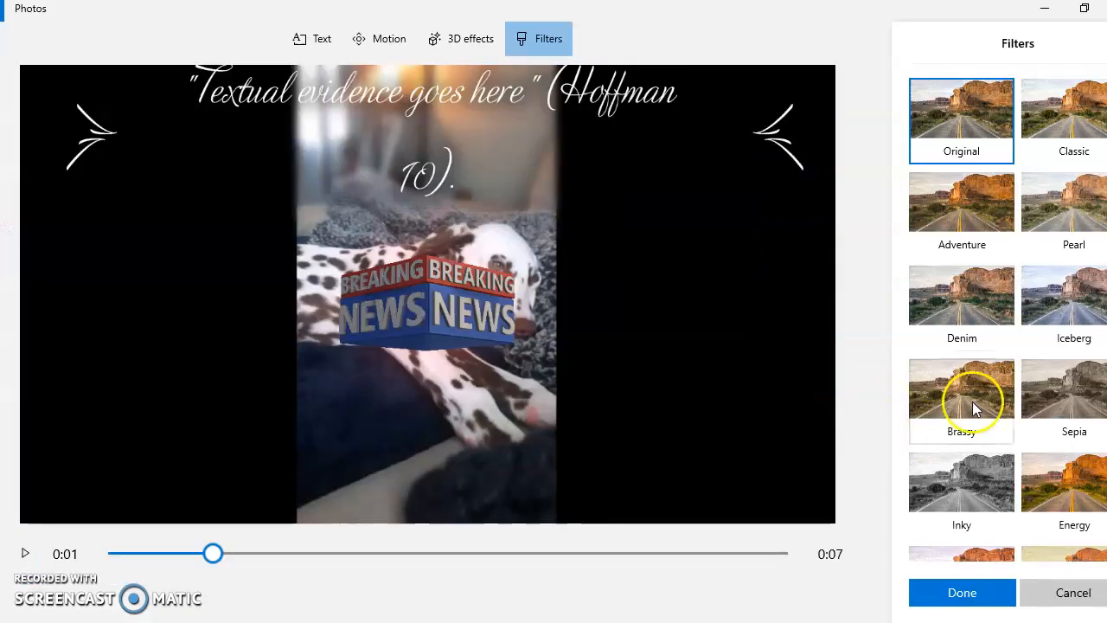
pyautogui.click(1069, 512)
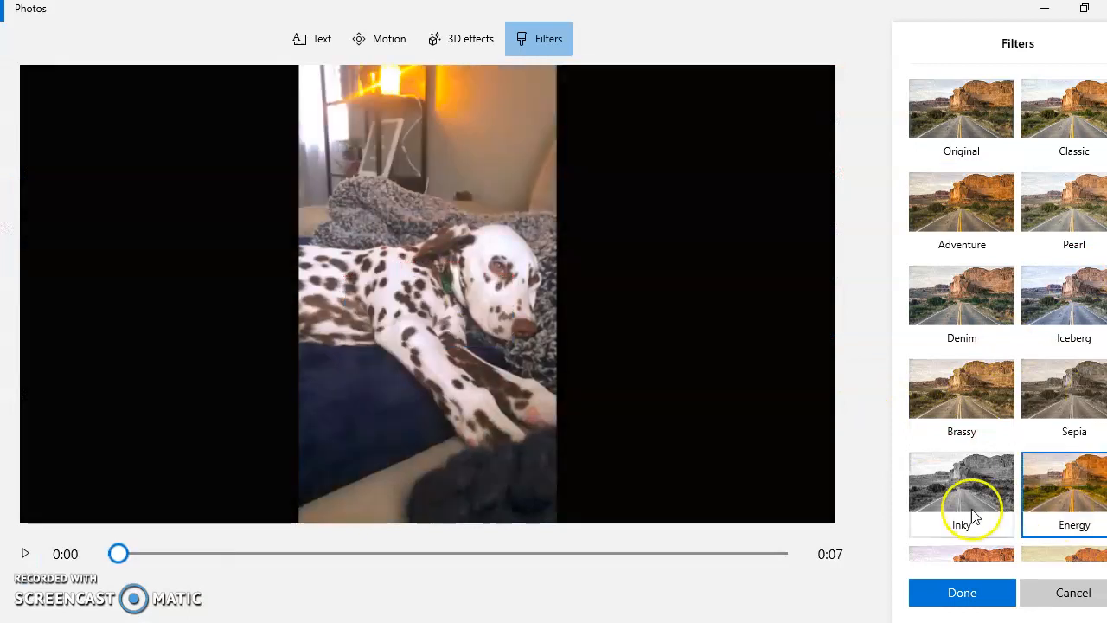
pyautogui.click(985, 474)
pyautogui.click(1078, 402)
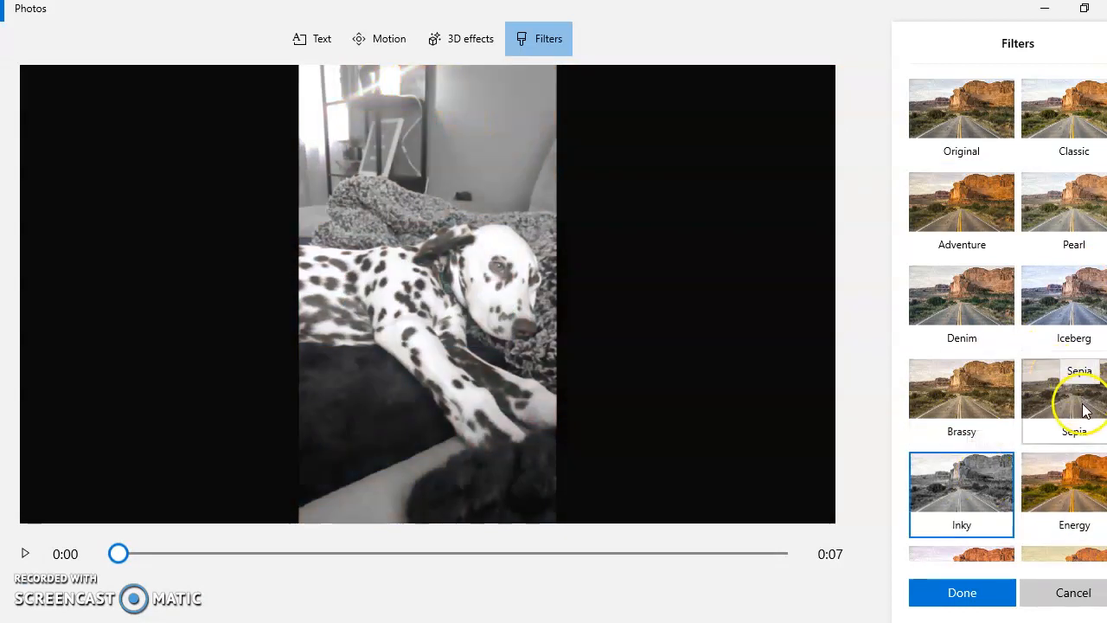
pyautogui.click(939, 294)
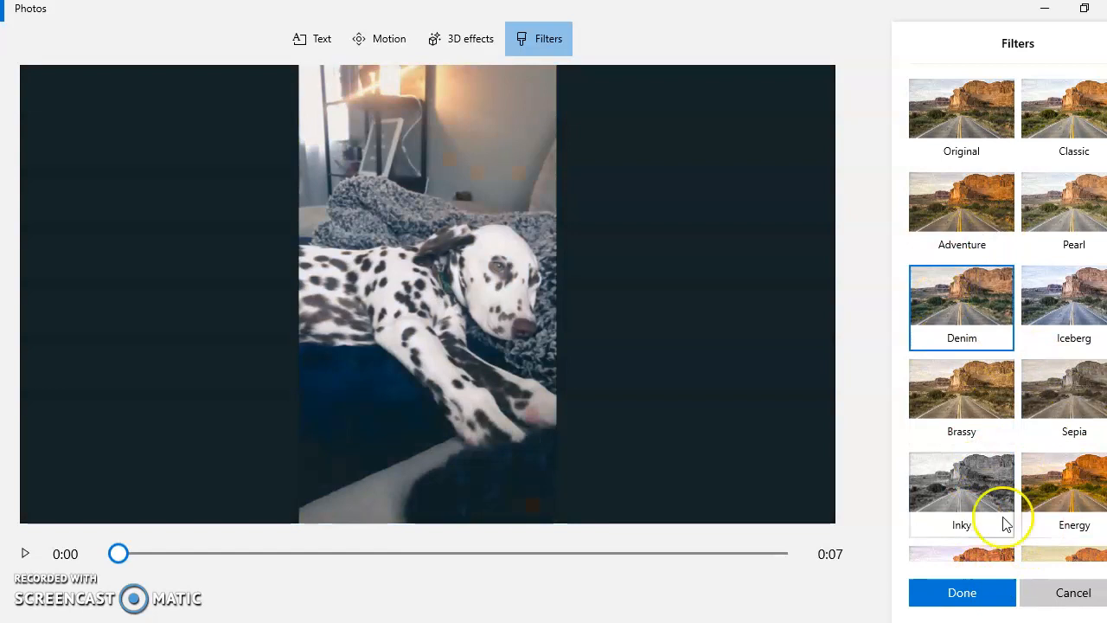
pyautogui.click(963, 592)
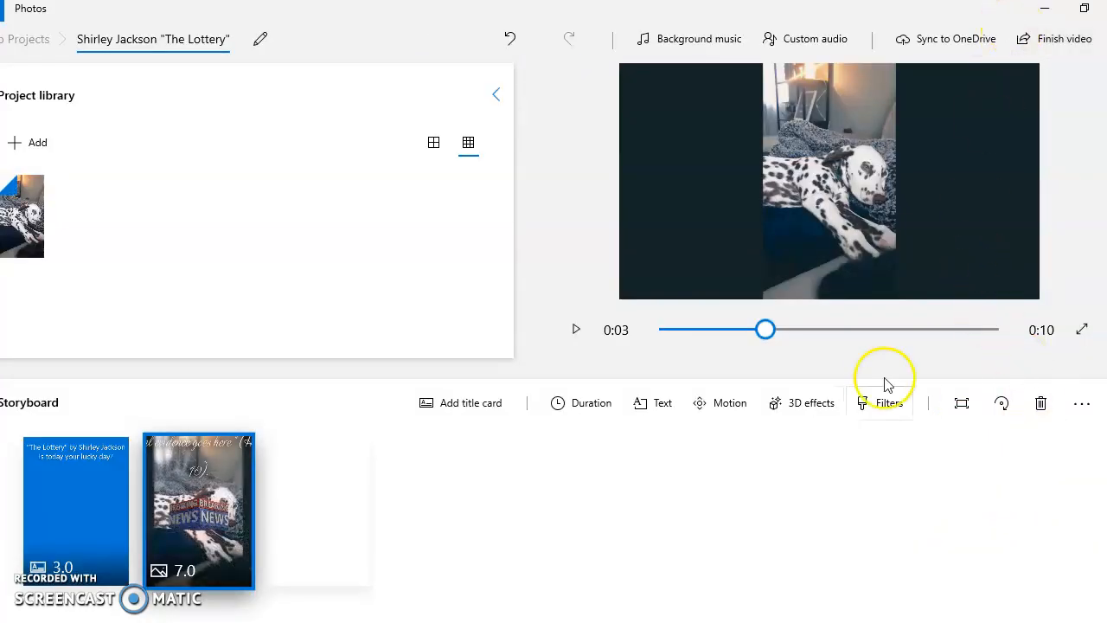
# Step: Show the black bar options for the Dalmatian photo and rotate the photo 90° clockwise
pyautogui.click(962, 403)
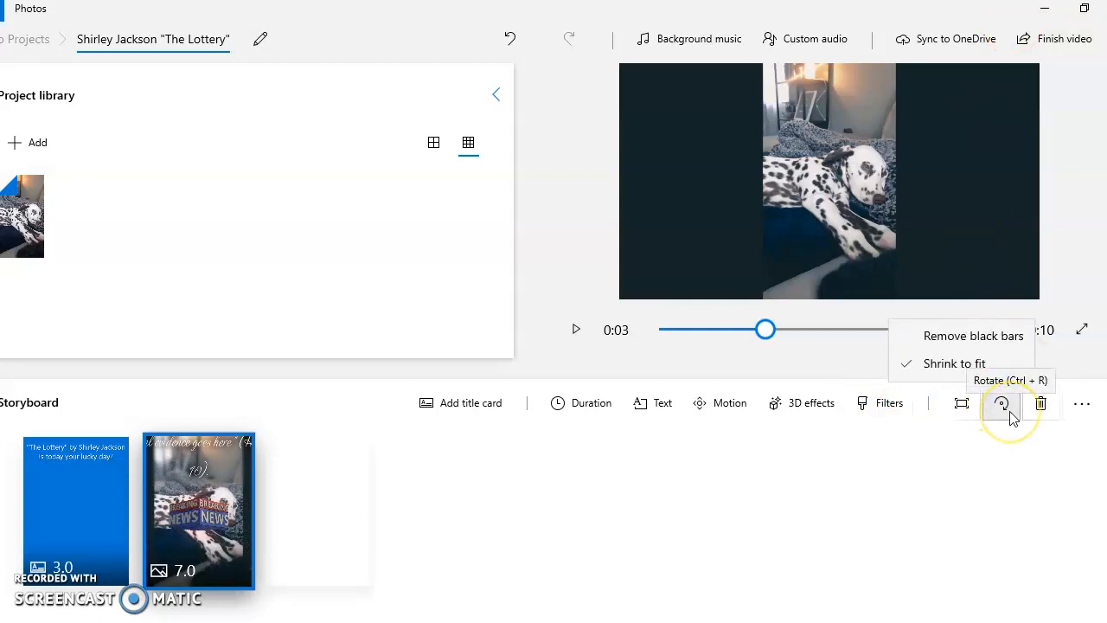
pyautogui.click(1001, 404)
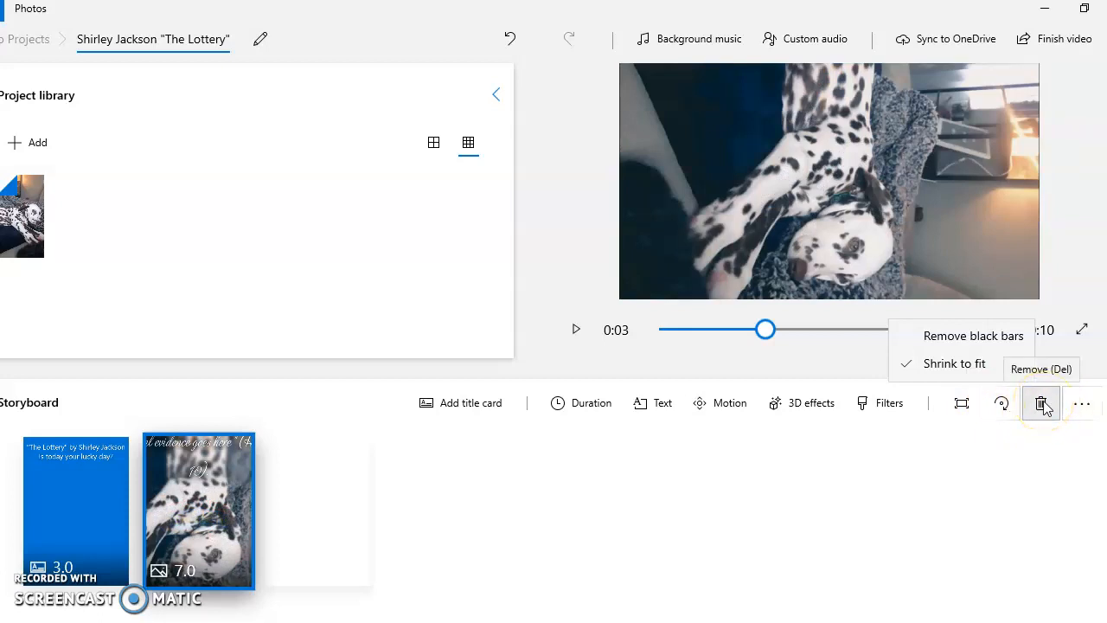
# Step: Remove the Dalmatian photo from the storyboard, and undo the removal
pyautogui.click(1041, 404)
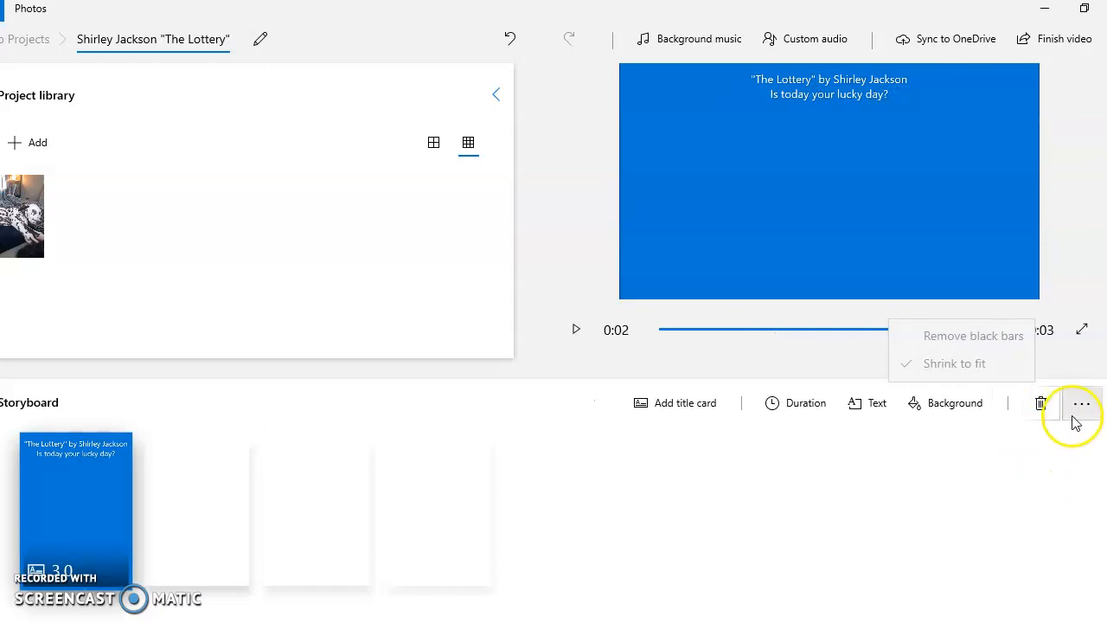
pyautogui.click(511, 40)
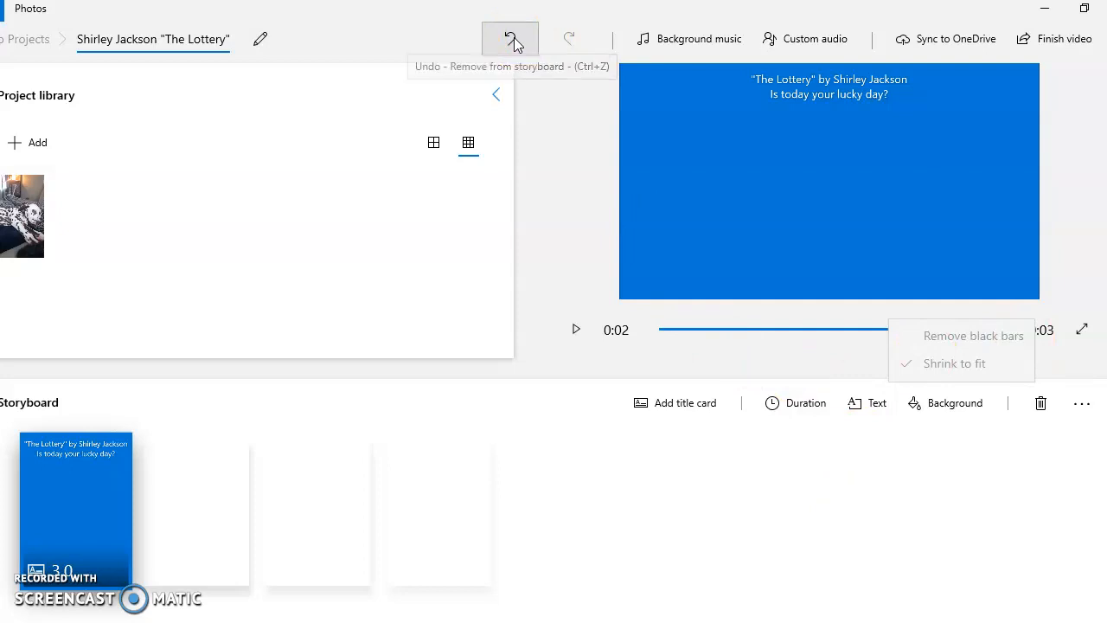
# Step: Review the background music choices and keep the selection at None
pyautogui.click(702, 38)
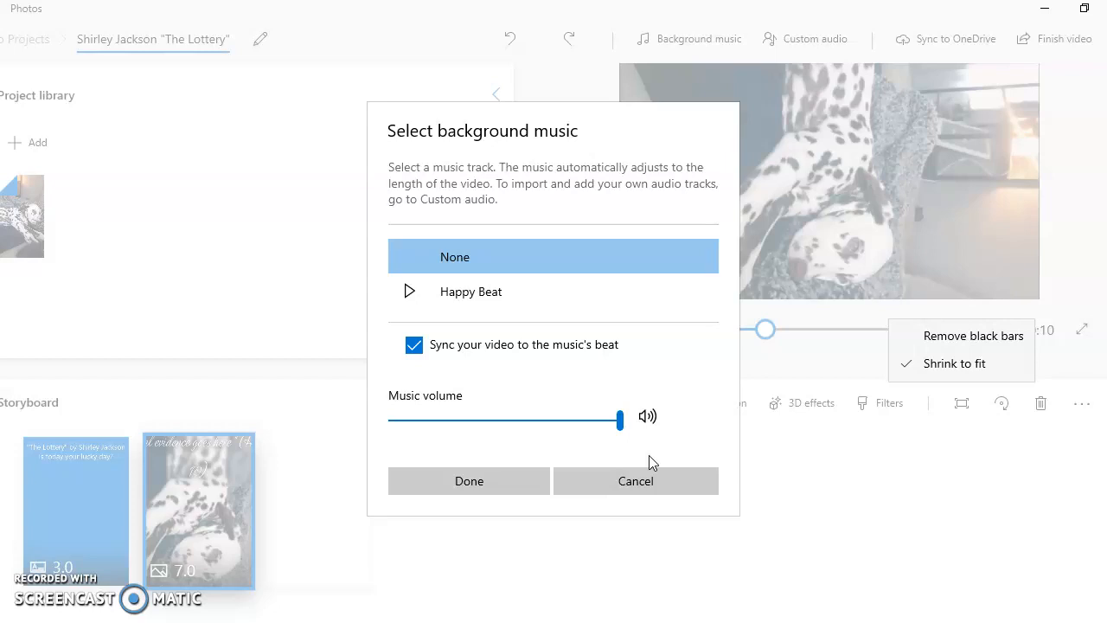
pyautogui.click(538, 481)
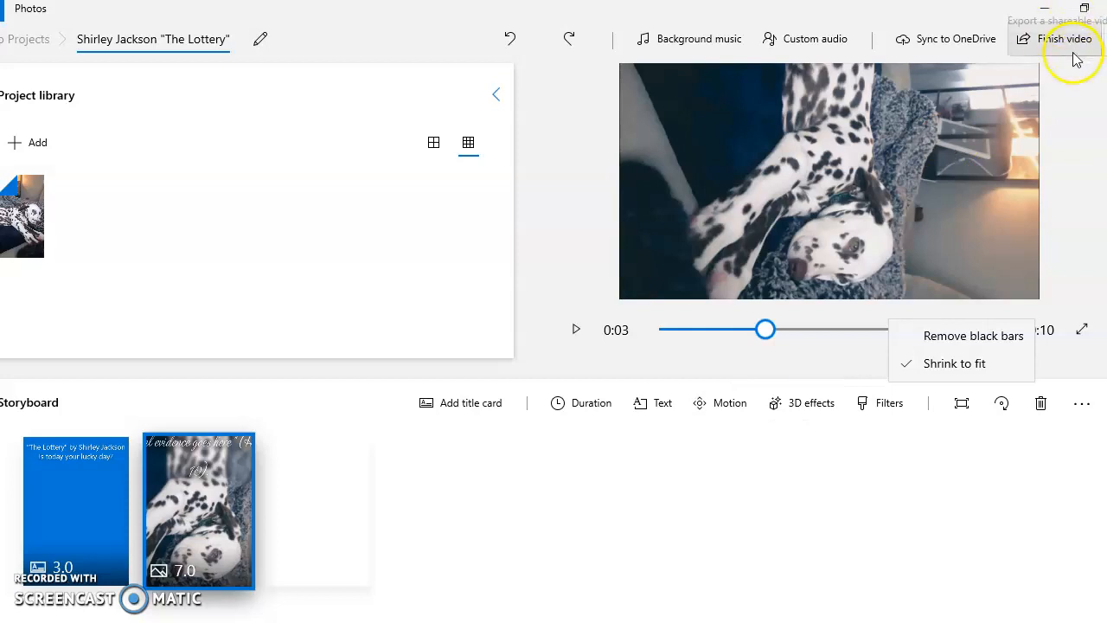
# Step: Play the video in full screen to check the title card and rotated photo, and return to the editor
pyautogui.click(1081, 329)
pyautogui.click(8, 608)
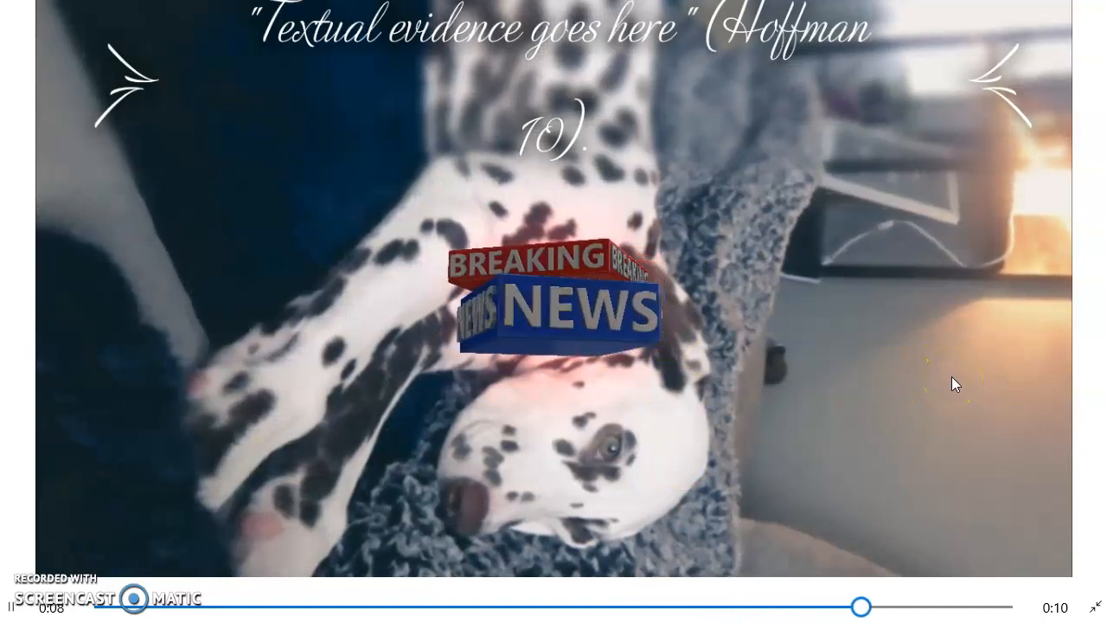
pyautogui.click(1094, 607)
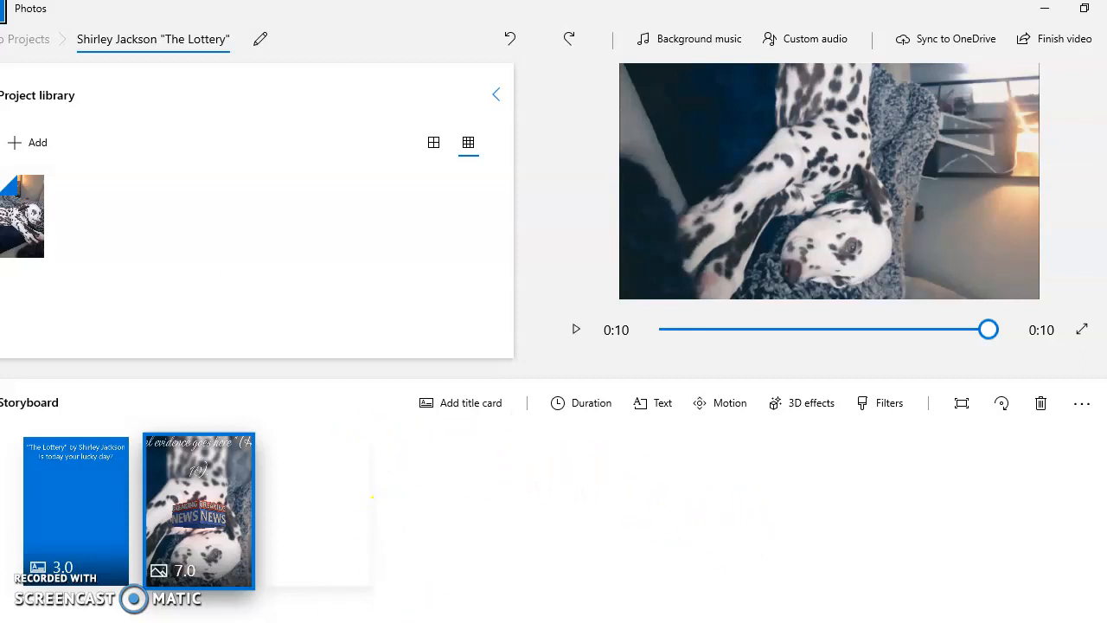
# Step: Leave the video project for the project list and open the photo collection
pyautogui.click(2, 11)
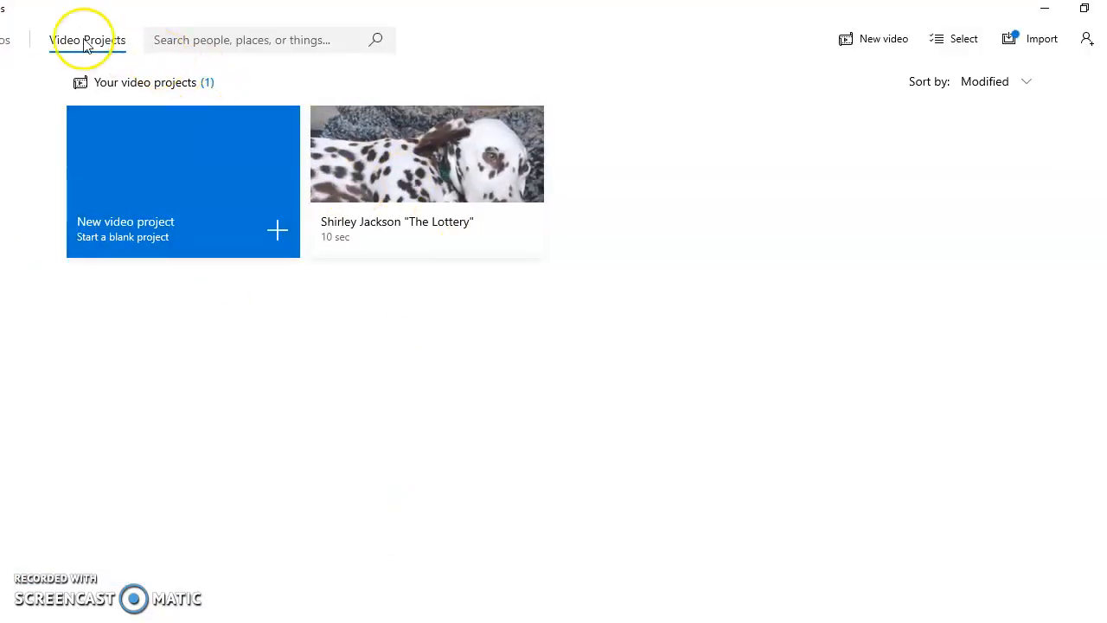
pyautogui.click(3, 40)
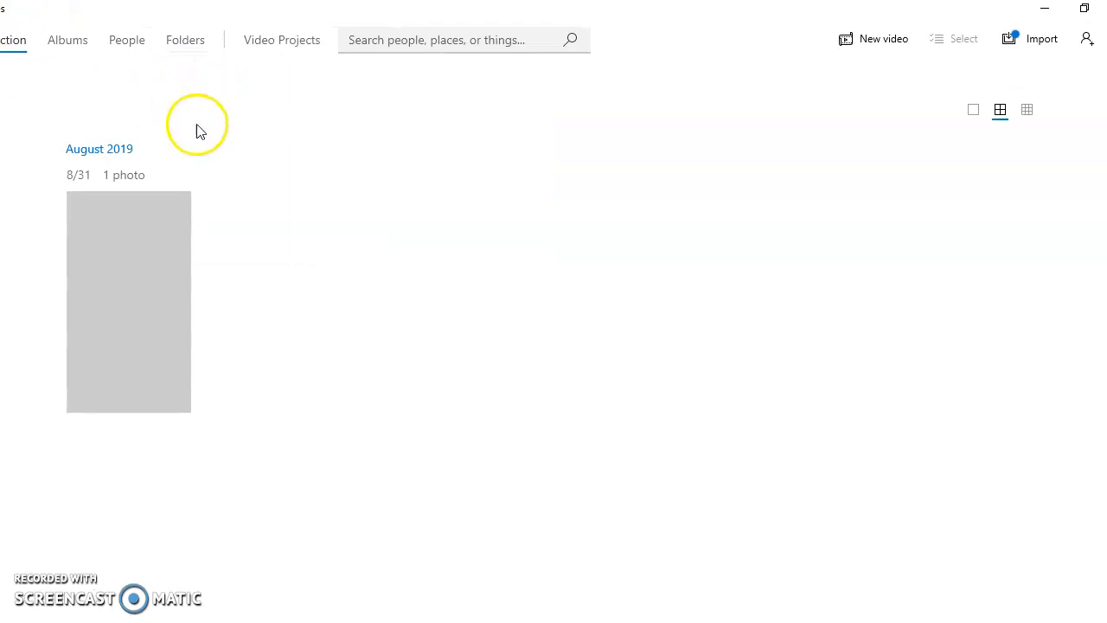